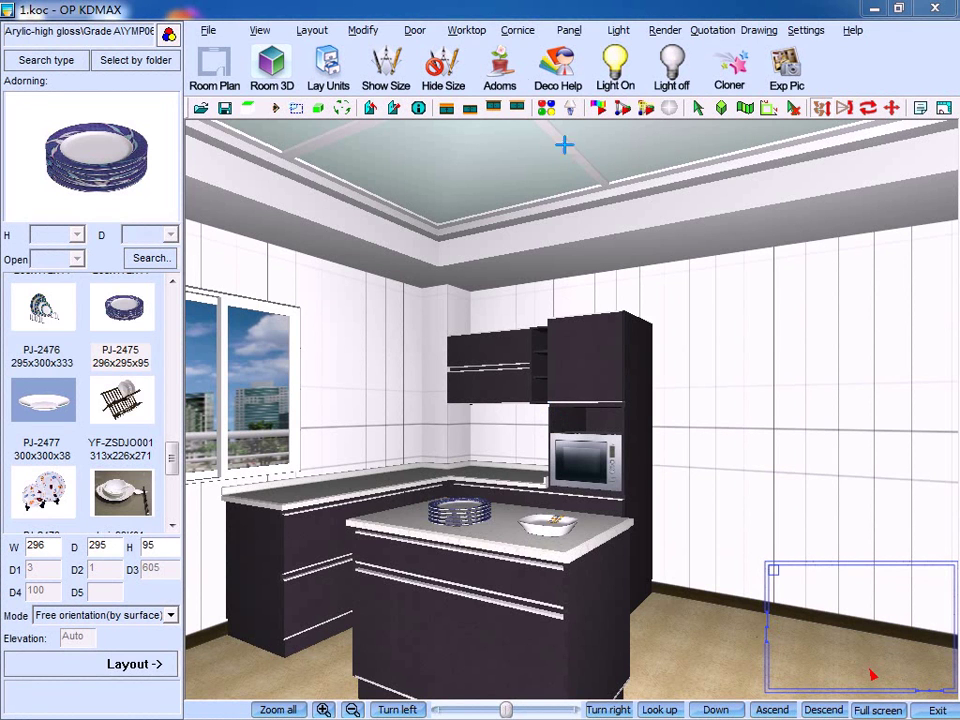
# Open the Panel menu to show the cabinet panel tools.
pyautogui.click(566, 30)
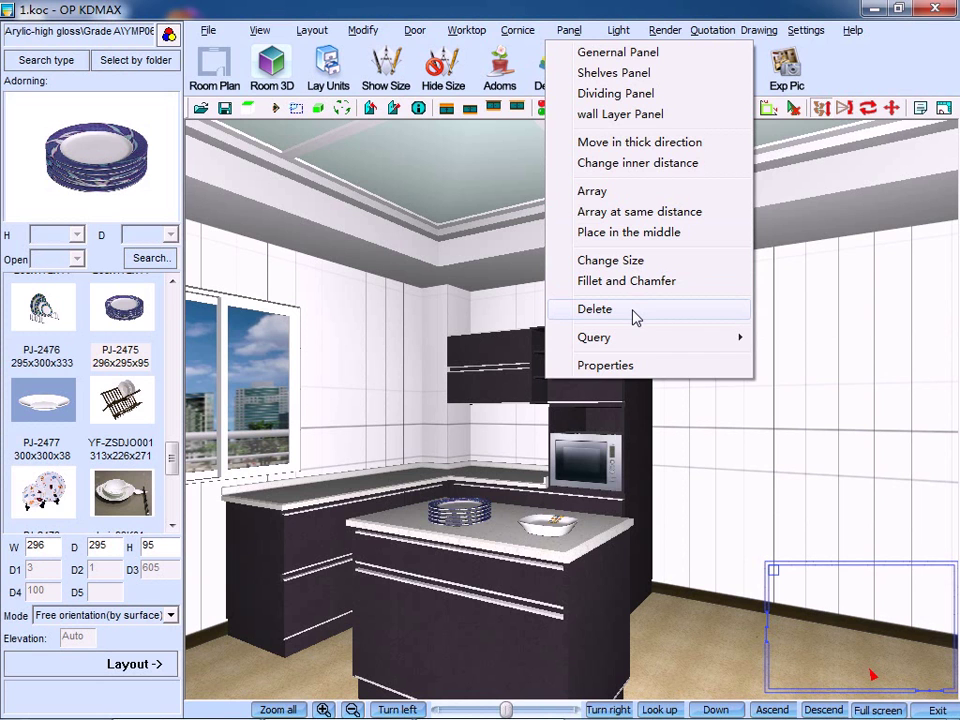
# Swing open the tall cabinet's upper door with the Open door command.
pyautogui.click(634, 316)
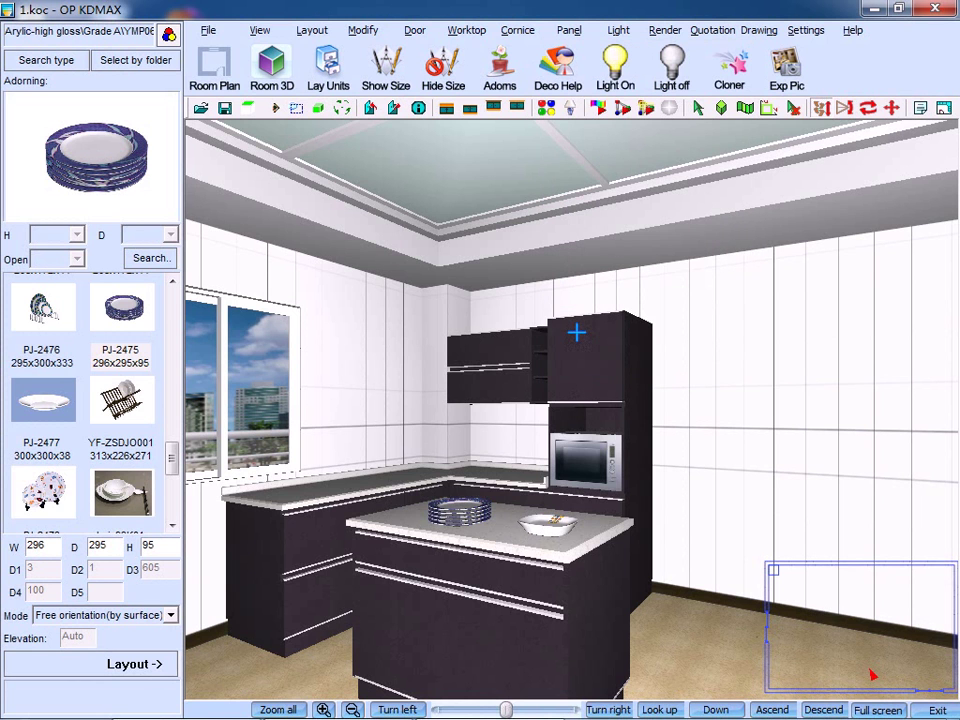
pyautogui.rightClick(577, 332)
pyautogui.click(621, 264)
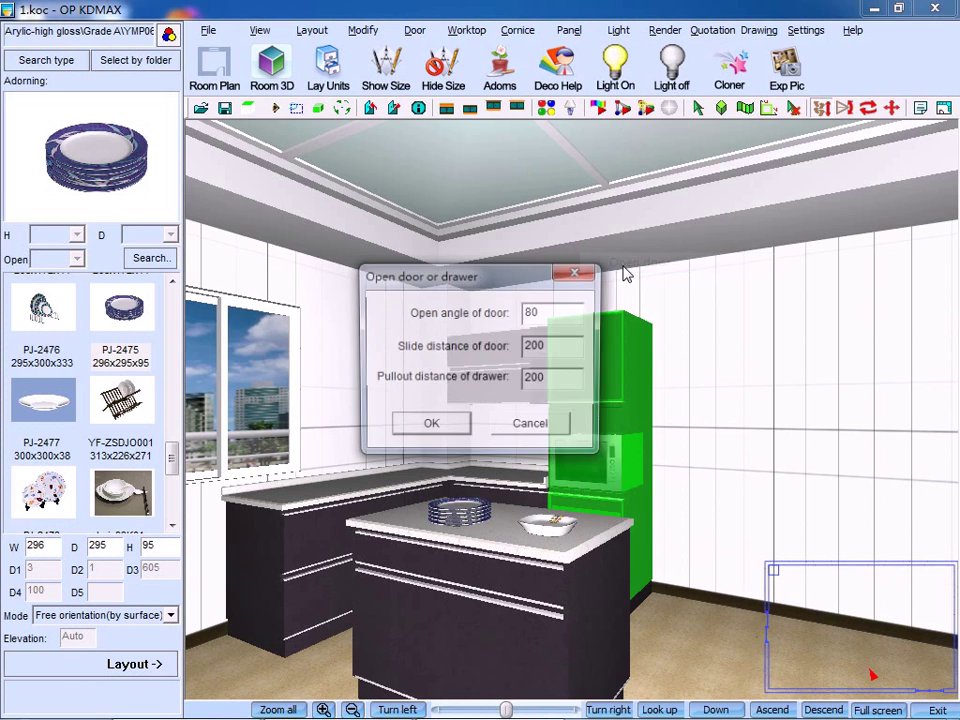
pyautogui.click(429, 426)
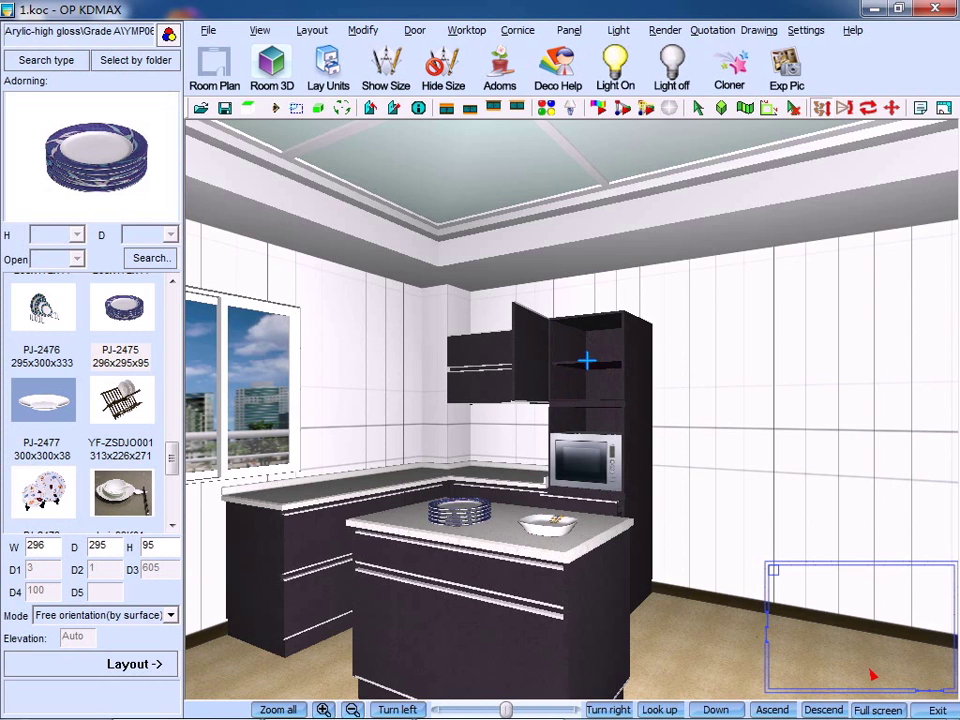
# Zoom and pan the 3D view to frame the open cabinet's upper compartment straight-on.
pyautogui.scroll(2, 600, 362)
pyautogui.scroll(5, 612, 420)
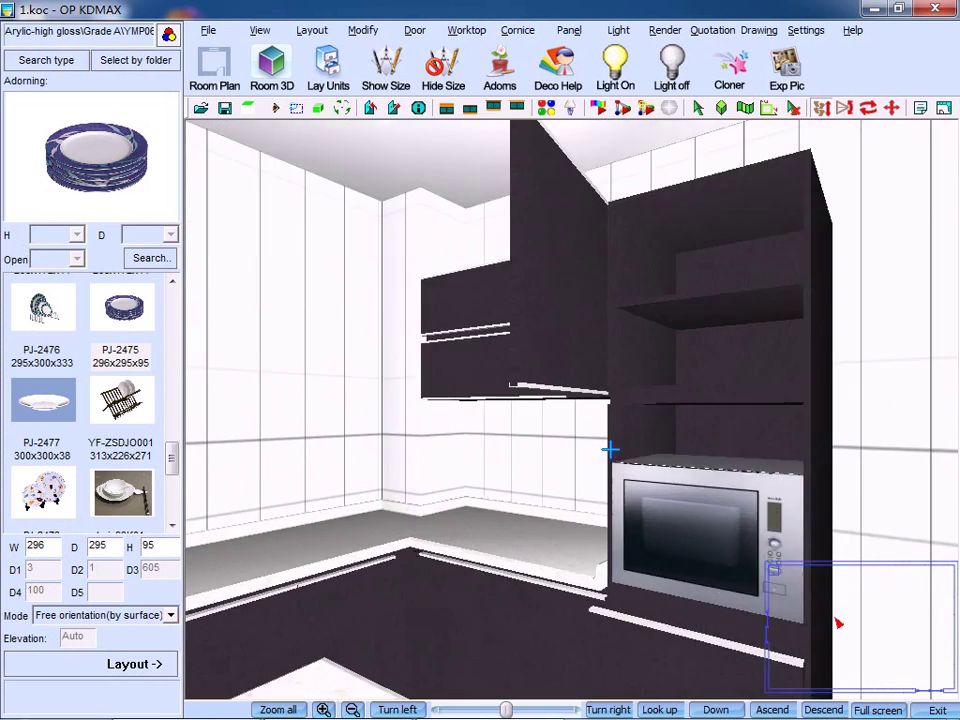
pyautogui.scroll(3, 540, 440)
pyautogui.moveTo(470, 434); pyautogui.dragTo(388, 405)
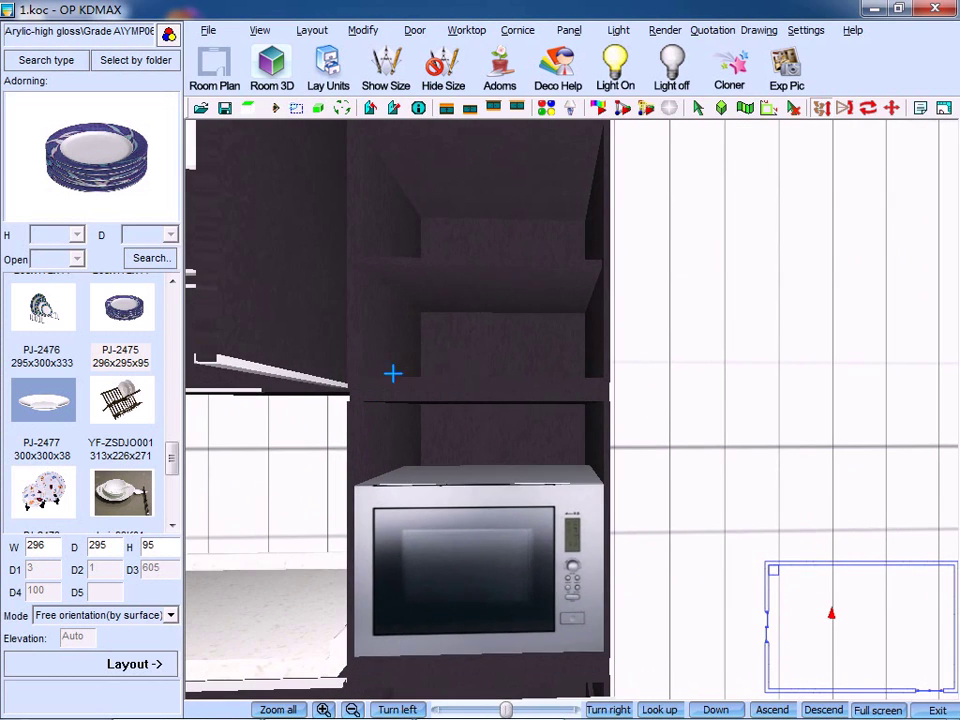
pyautogui.click(259, 30)
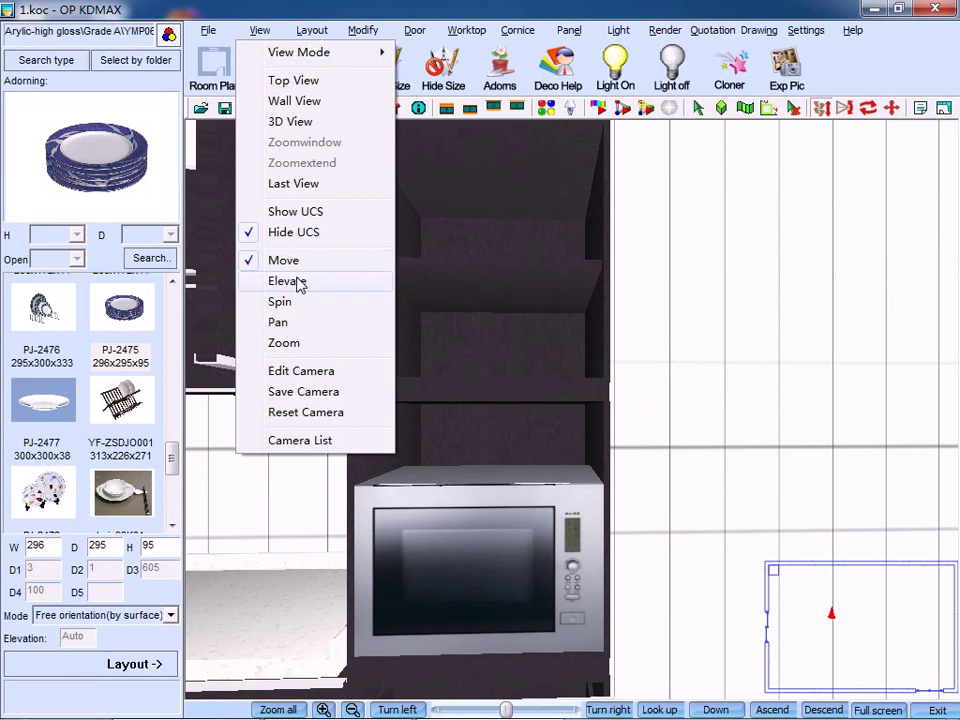
pyautogui.click(302, 323)
pyautogui.moveTo(446, 321); pyautogui.dragTo(448, 336)
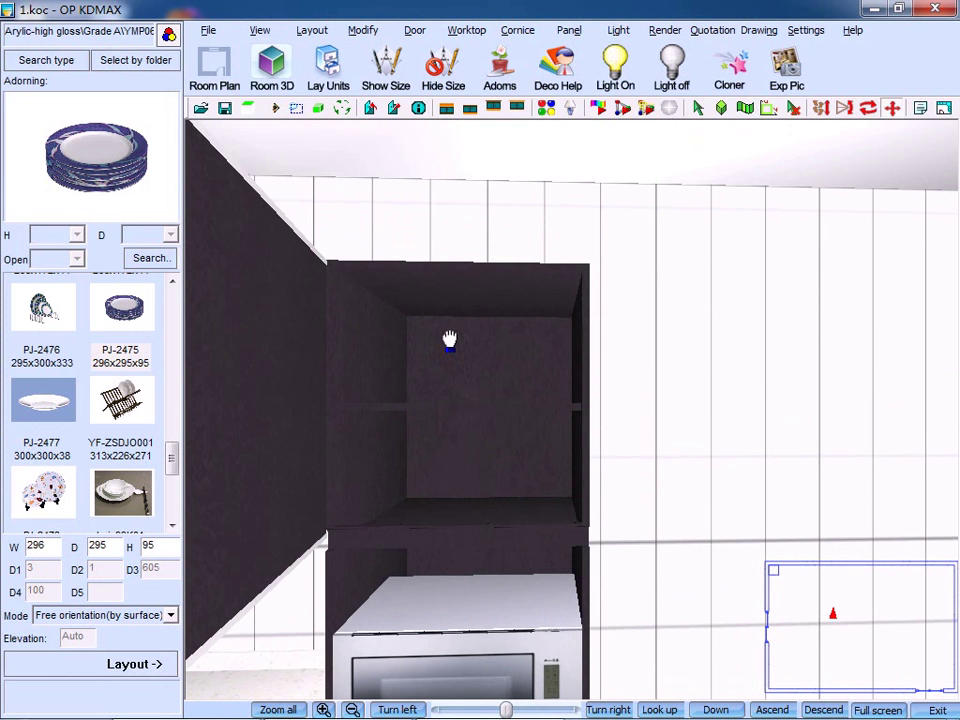
pyautogui.click(259, 30)
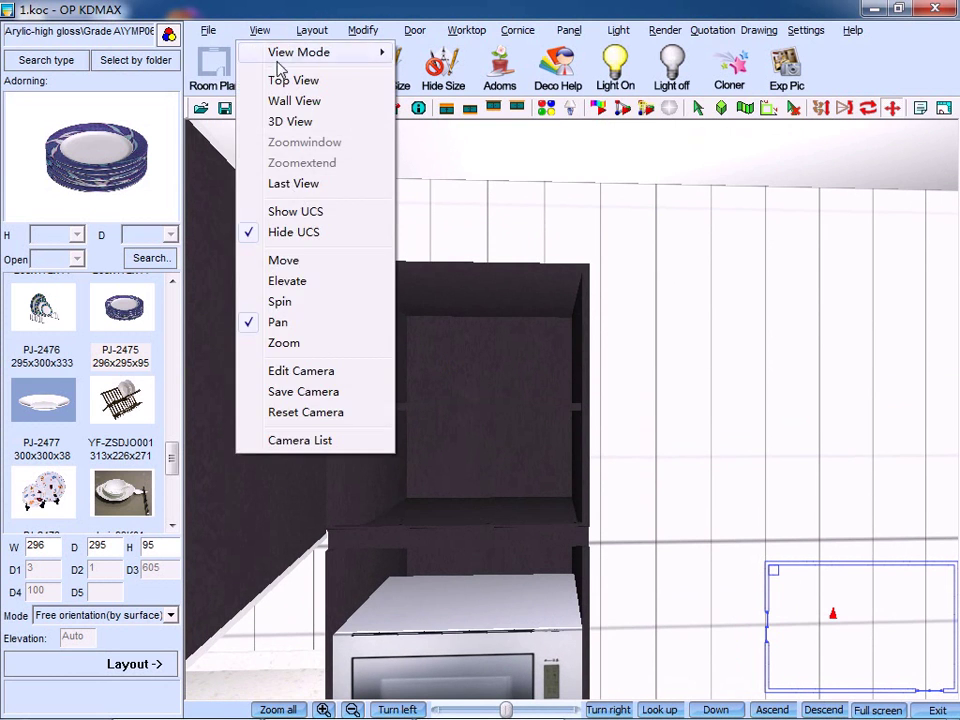
pyautogui.click(302, 260)
pyautogui.scroll(3, 519, 395)
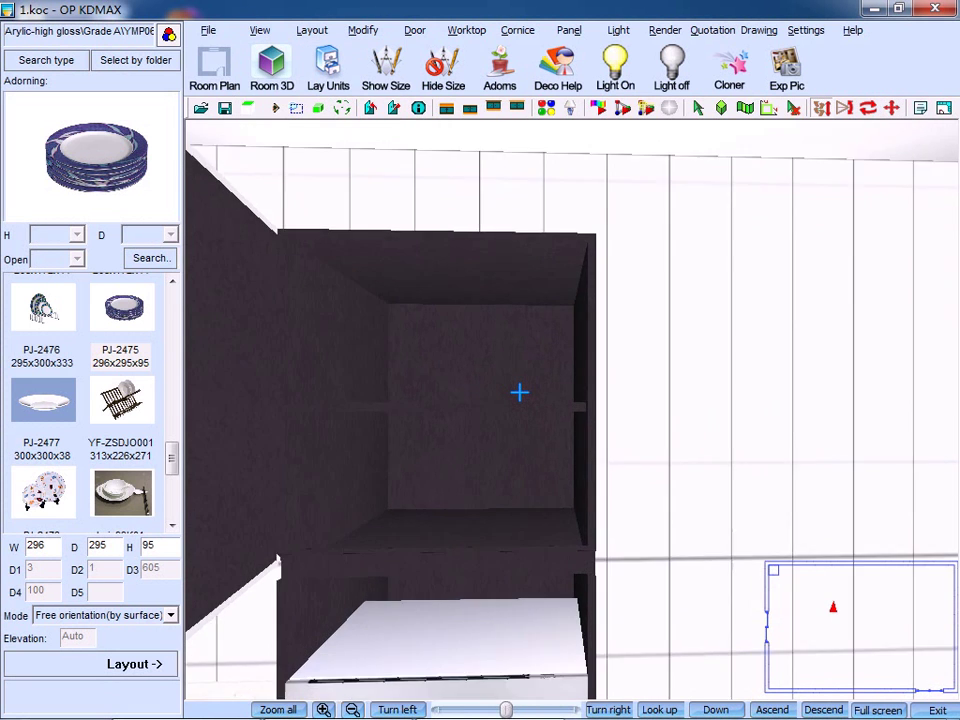
pyautogui.scroll(-1, 519, 395)
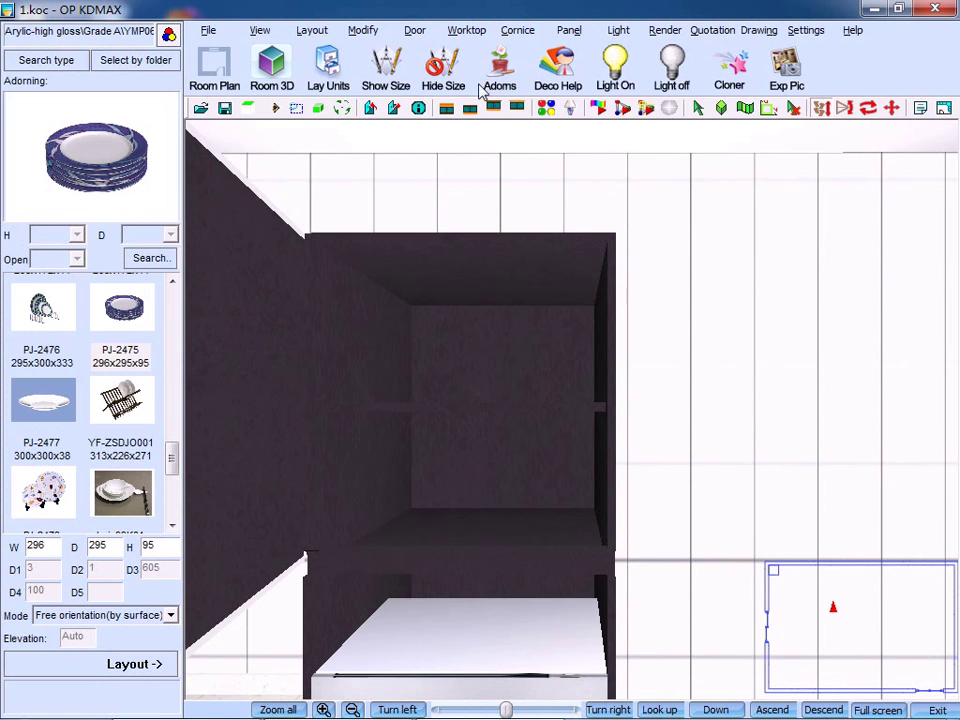
# Delete the middle shelf from the tall cabinet's upper compartment.
pyautogui.click(569, 30)
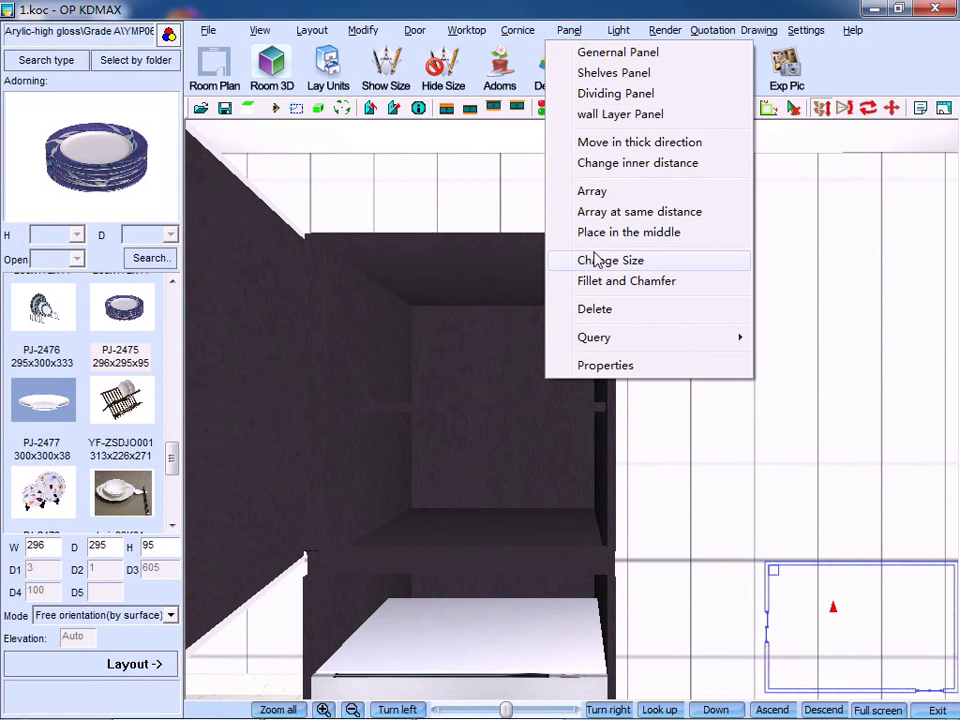
pyautogui.click(598, 310)
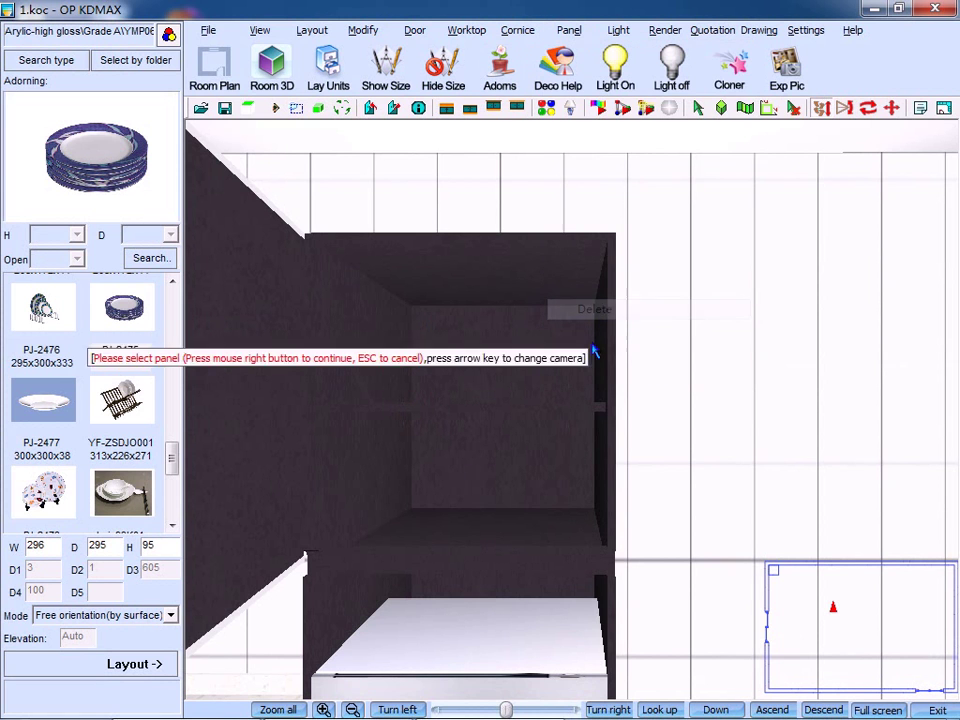
pyautogui.rightClick(591, 412)
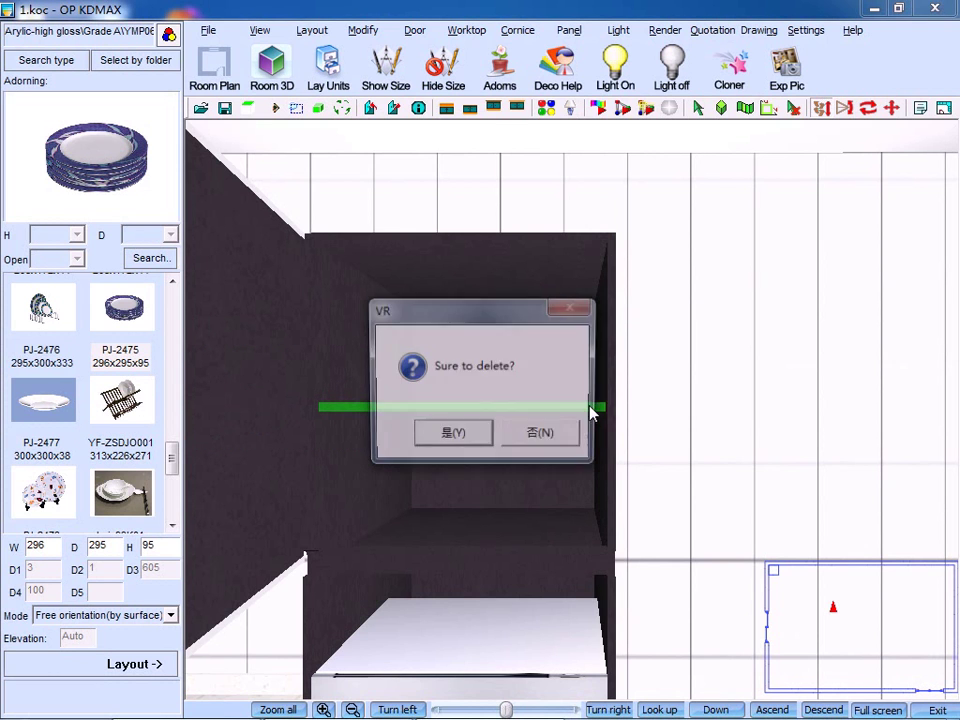
pyautogui.click(466, 442)
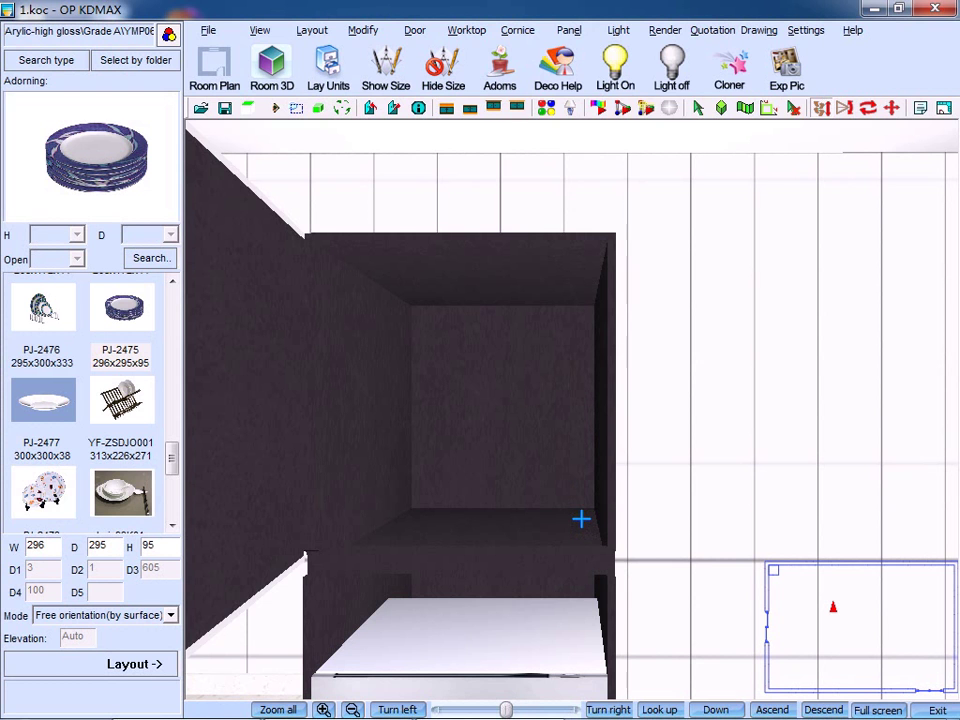
# Add an 18-thick shelf between the side panels, clearance 0, 400 below the top.
pyautogui.click(571, 32)
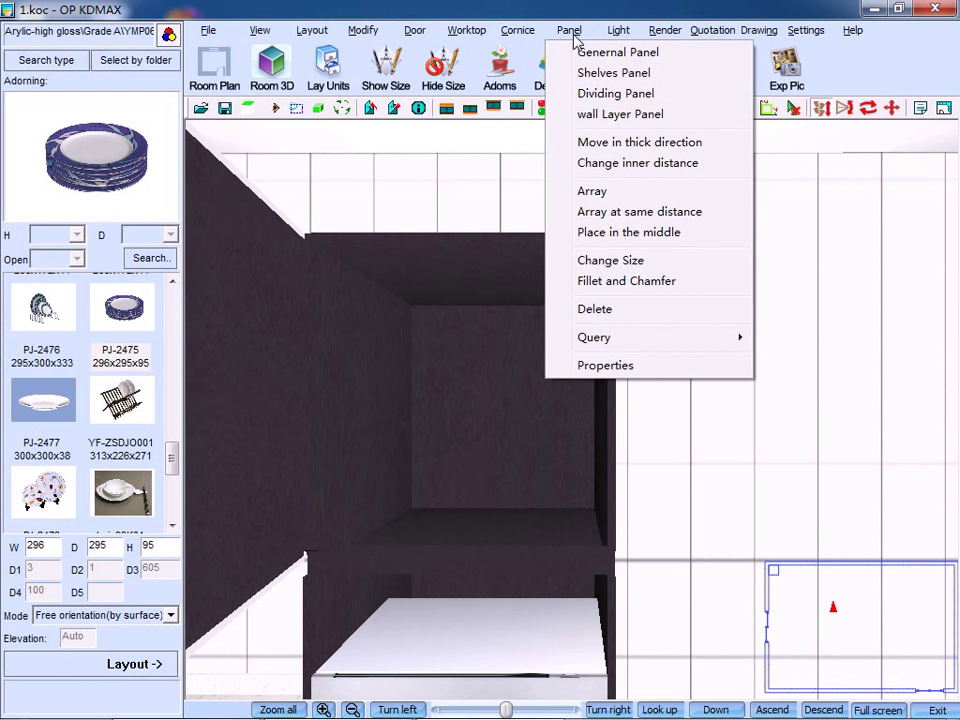
pyautogui.click(608, 73)
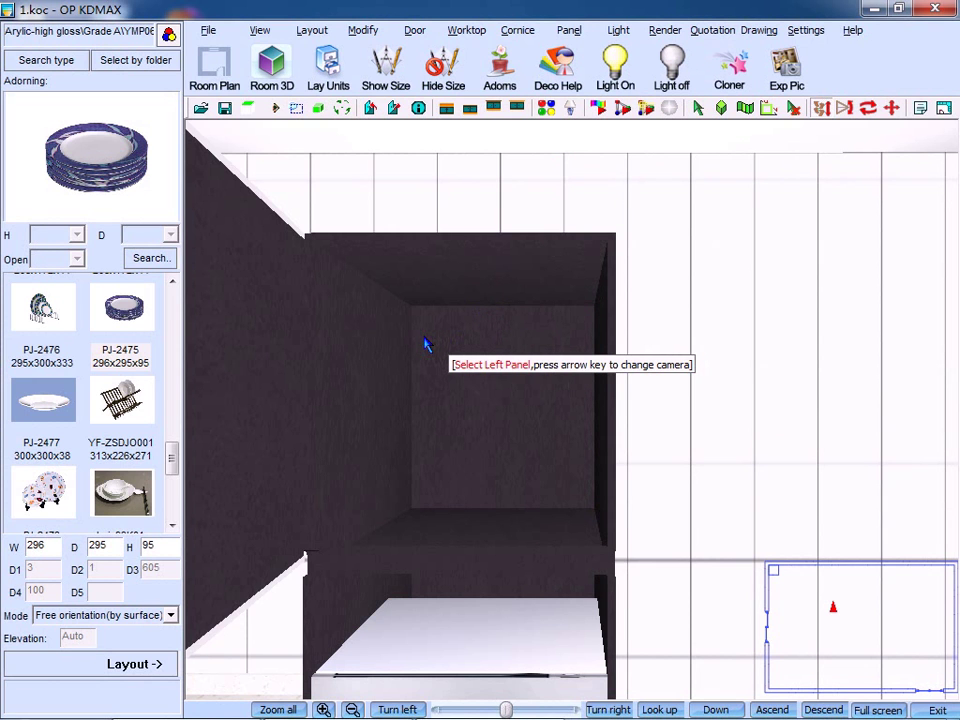
pyautogui.click(385, 356)
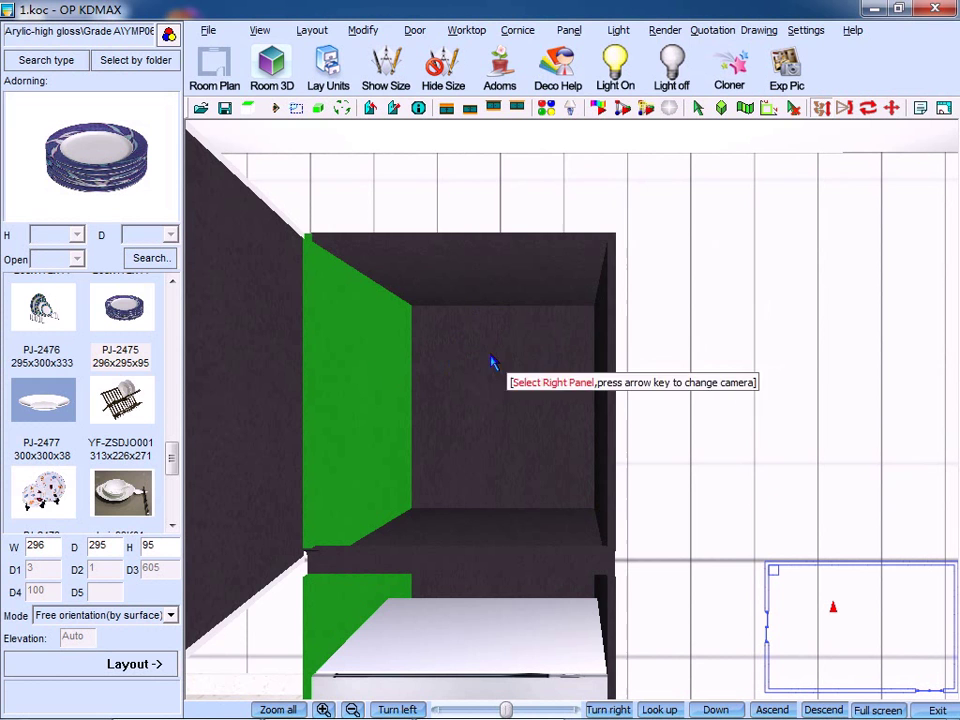
pyautogui.click(602, 356)
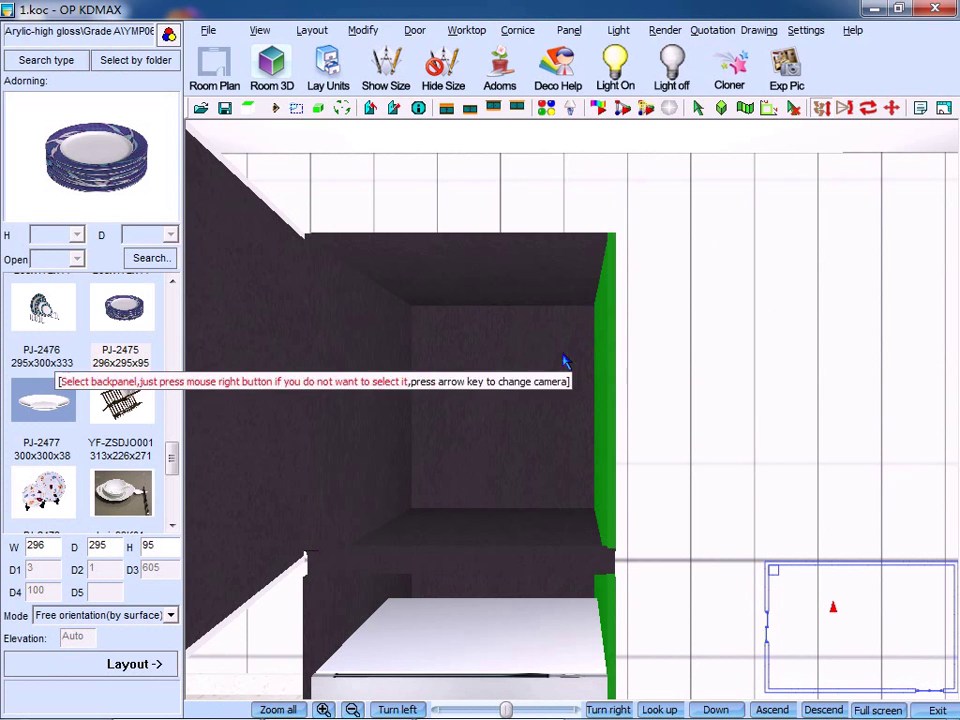
pyautogui.click(565, 361)
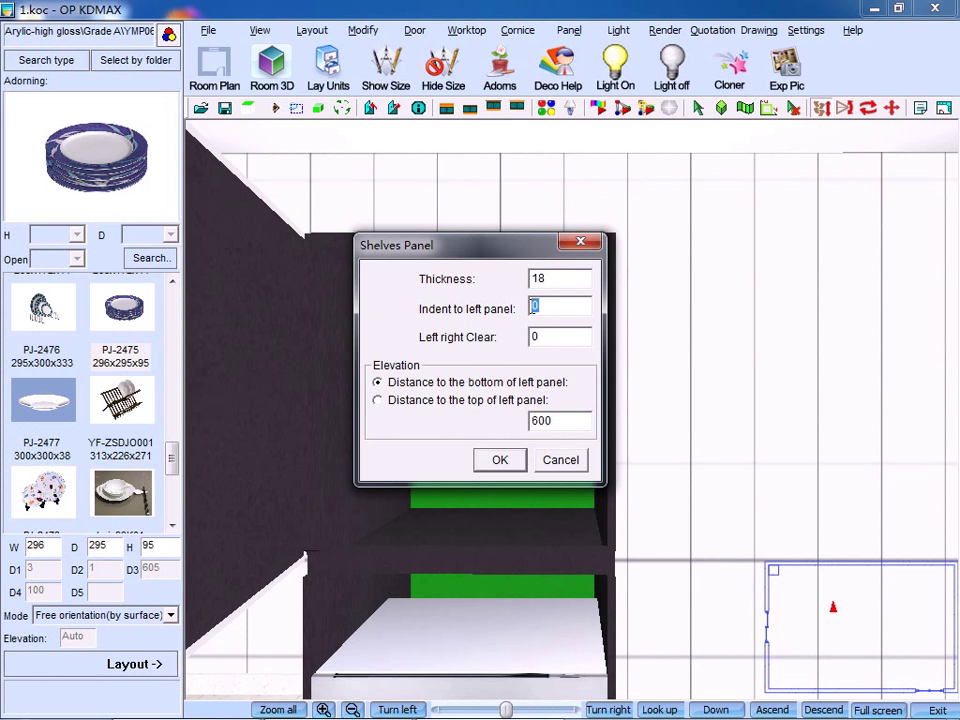
pyautogui.doubleClick(552, 339)
pyautogui.write('0')
pyautogui.moveTo(574, 420); pyautogui.dragTo(490, 421)
pyautogui.write('4')
pyautogui.click(498, 460)
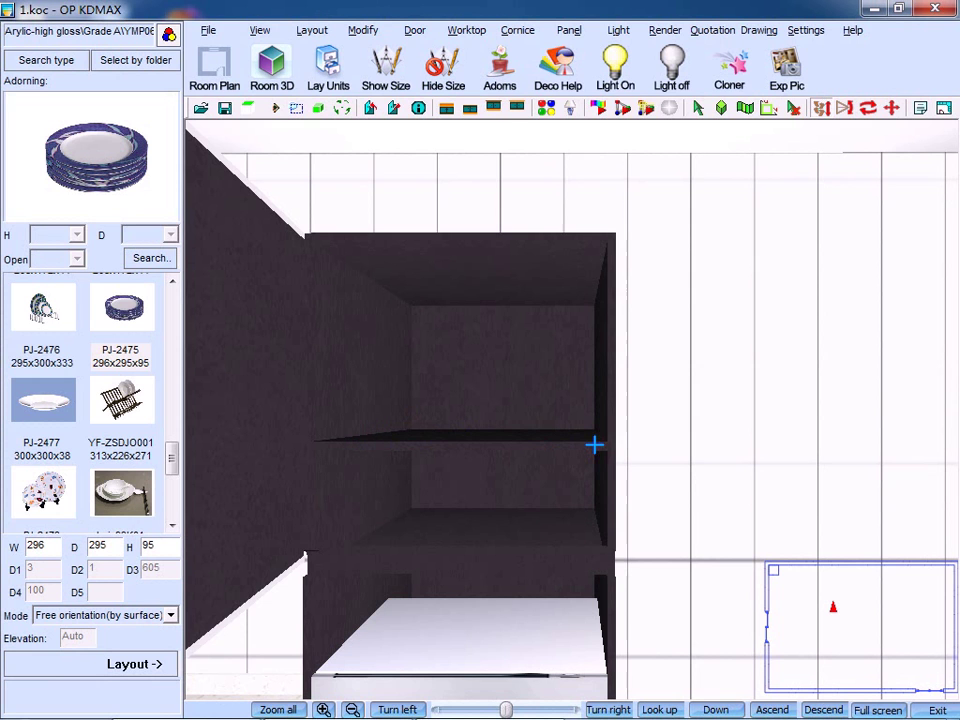
# Centre the new shelf between the cabinet top board and the lower shelf.
pyautogui.click(568, 32)
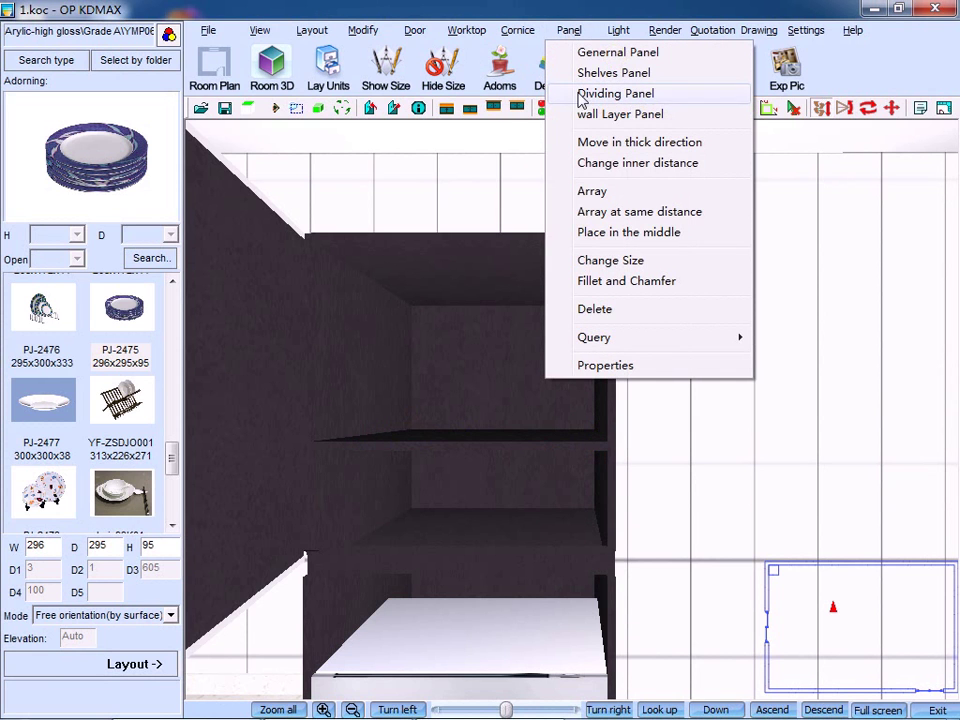
pyautogui.click(618, 240)
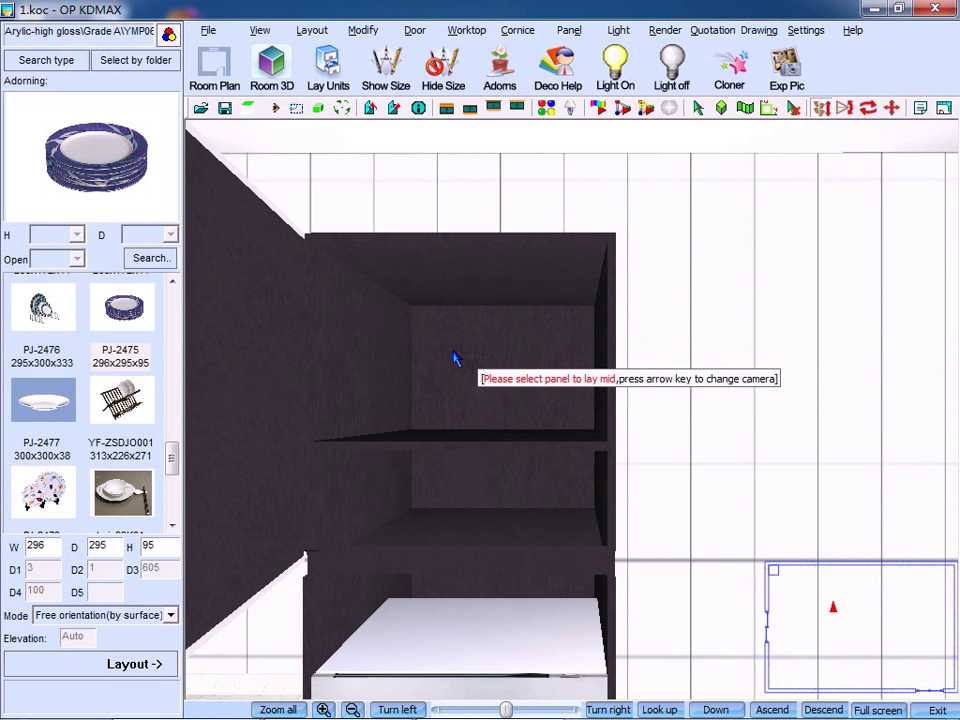
pyautogui.click(457, 436)
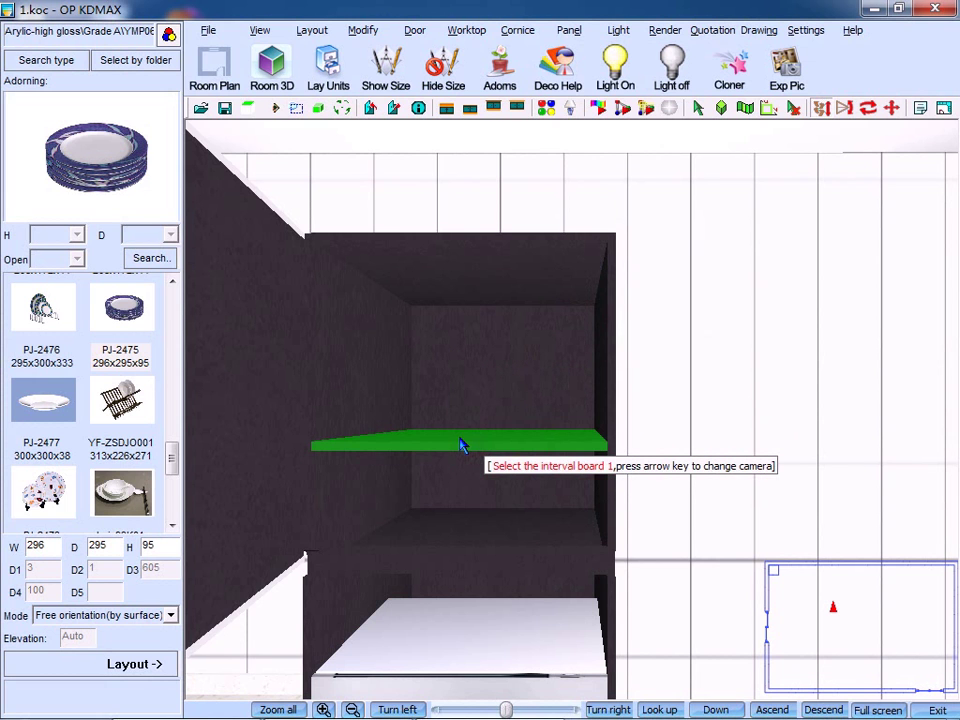
pyautogui.click(460, 267)
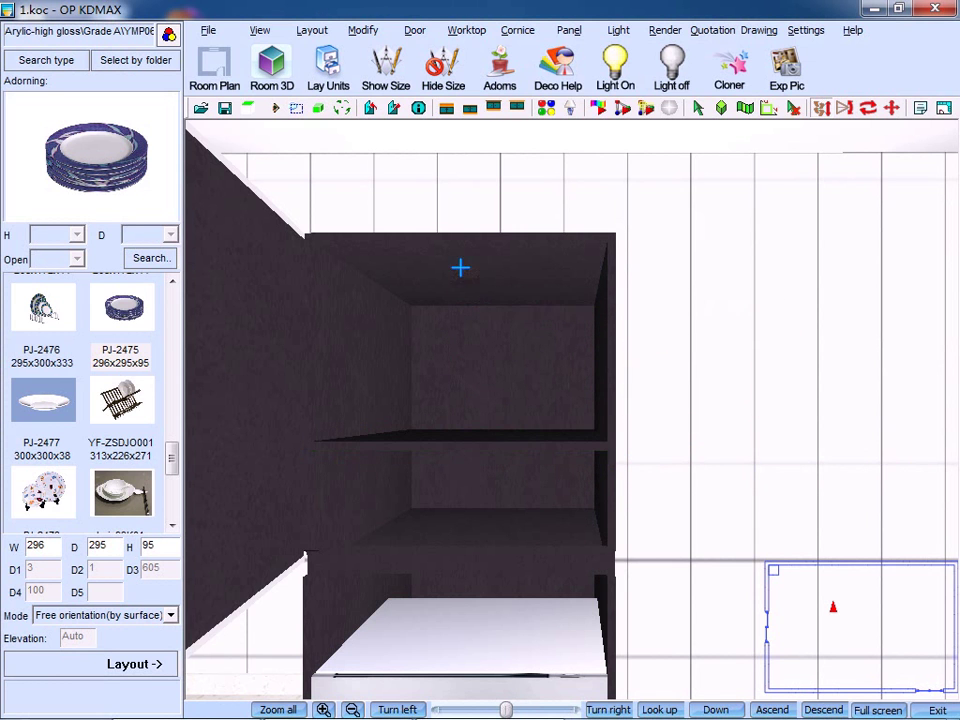
pyautogui.click(482, 520)
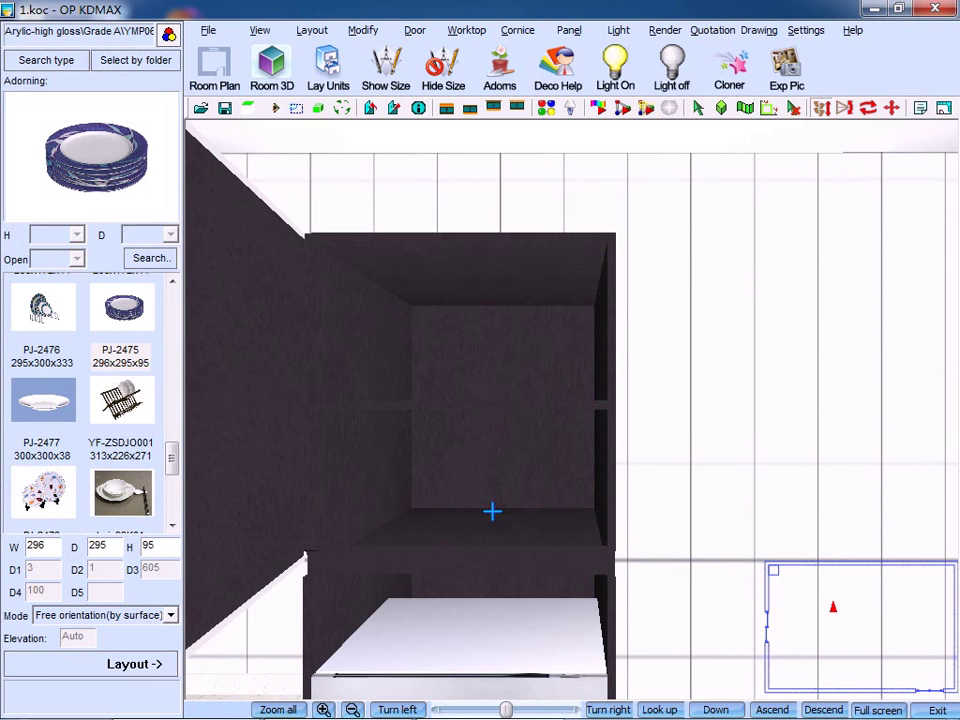
# Insert an 18-thick divider between cabinet top and shelf, indent 0, 200 from left.
pyautogui.click(569, 30)
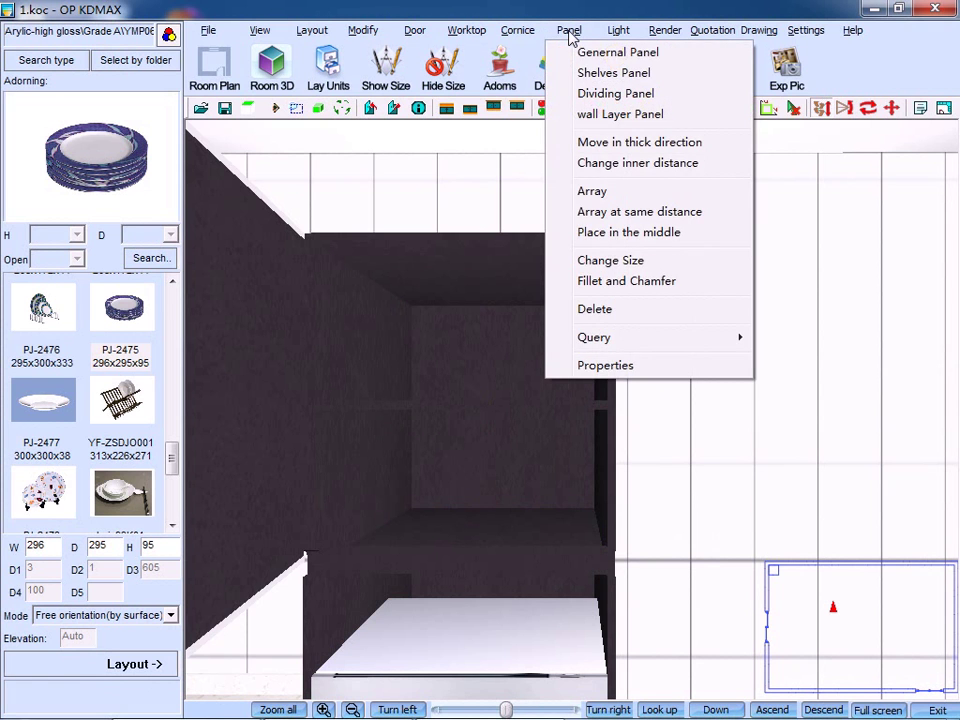
pyautogui.click(600, 94)
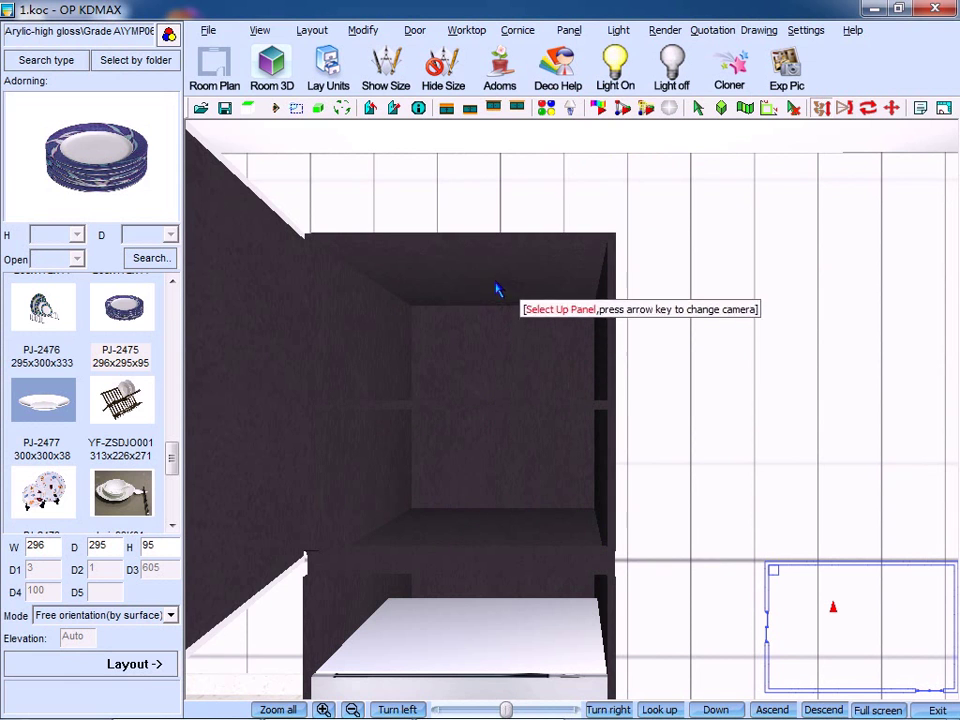
pyautogui.click(497, 287)
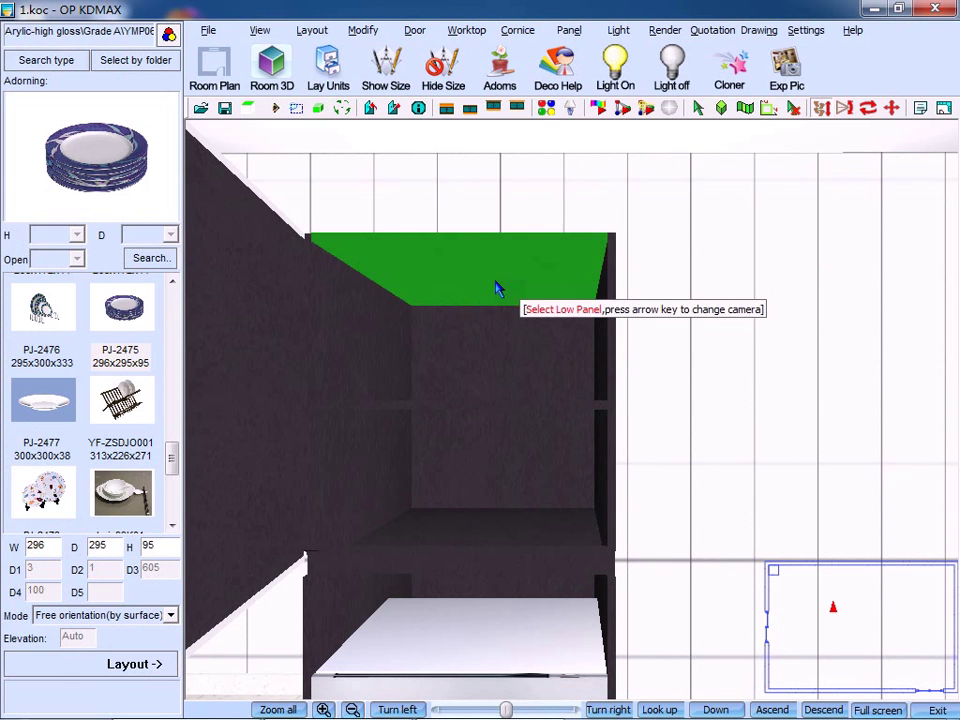
pyautogui.click(504, 405)
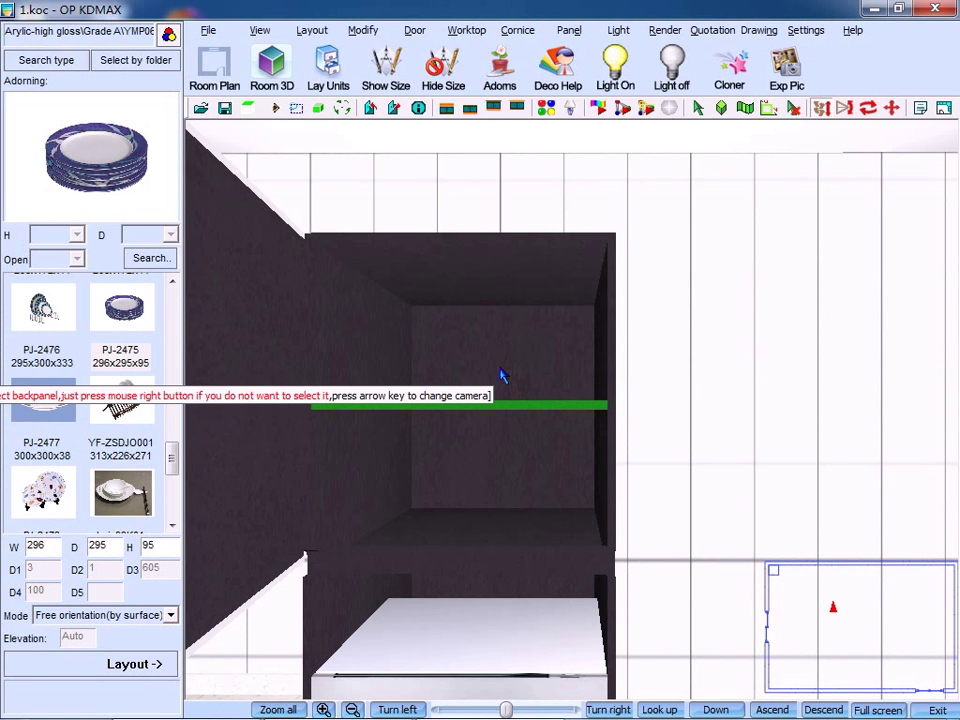
pyautogui.click(500, 368)
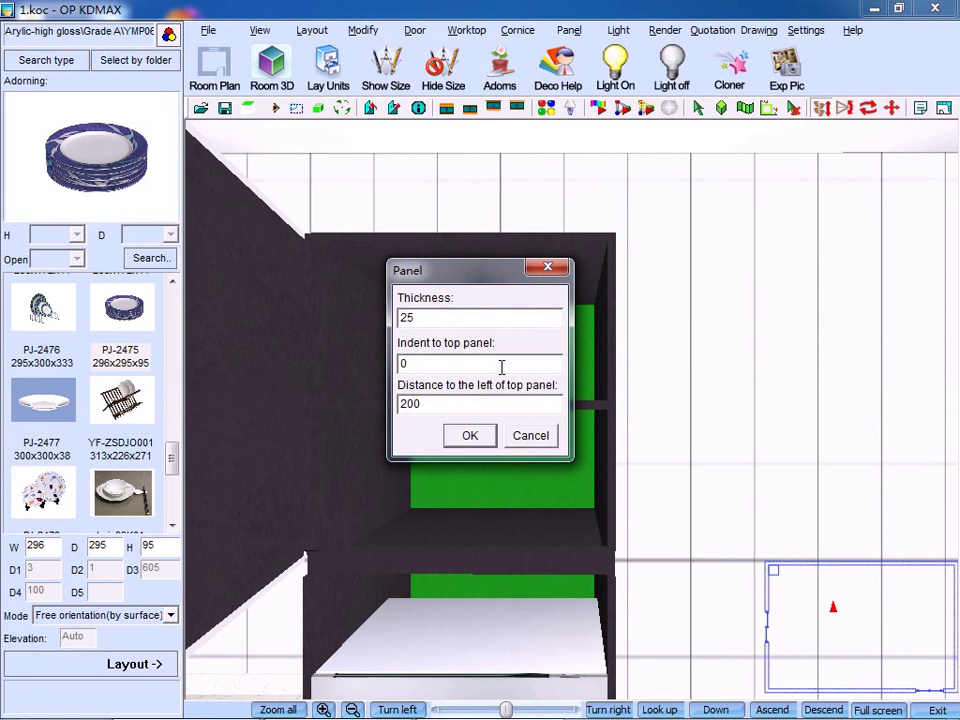
pyautogui.doubleClick(437, 319)
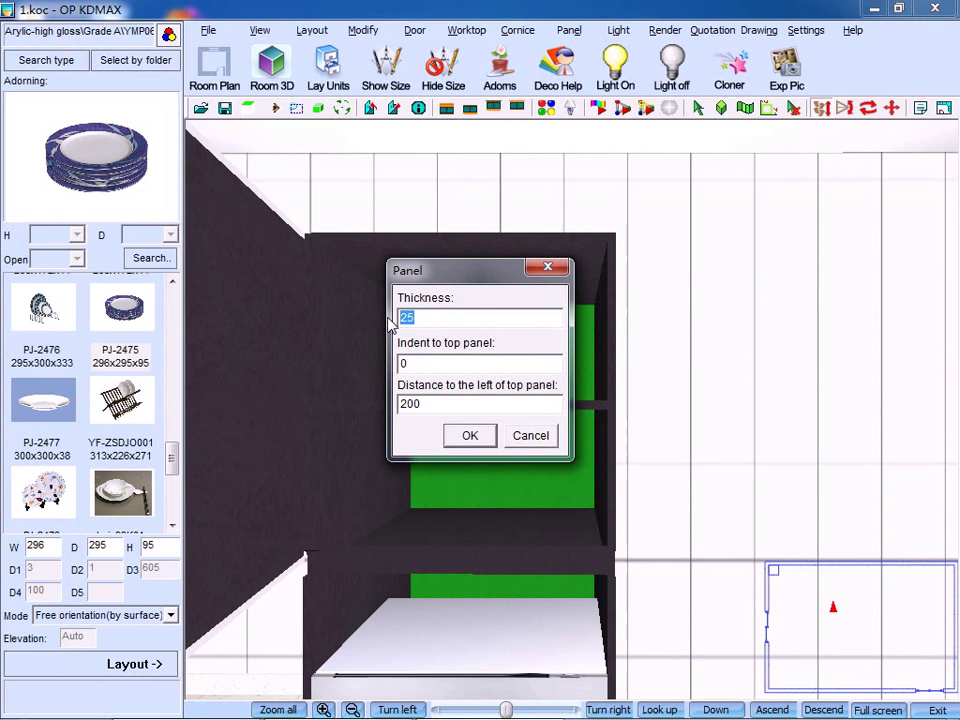
pyautogui.write('18')
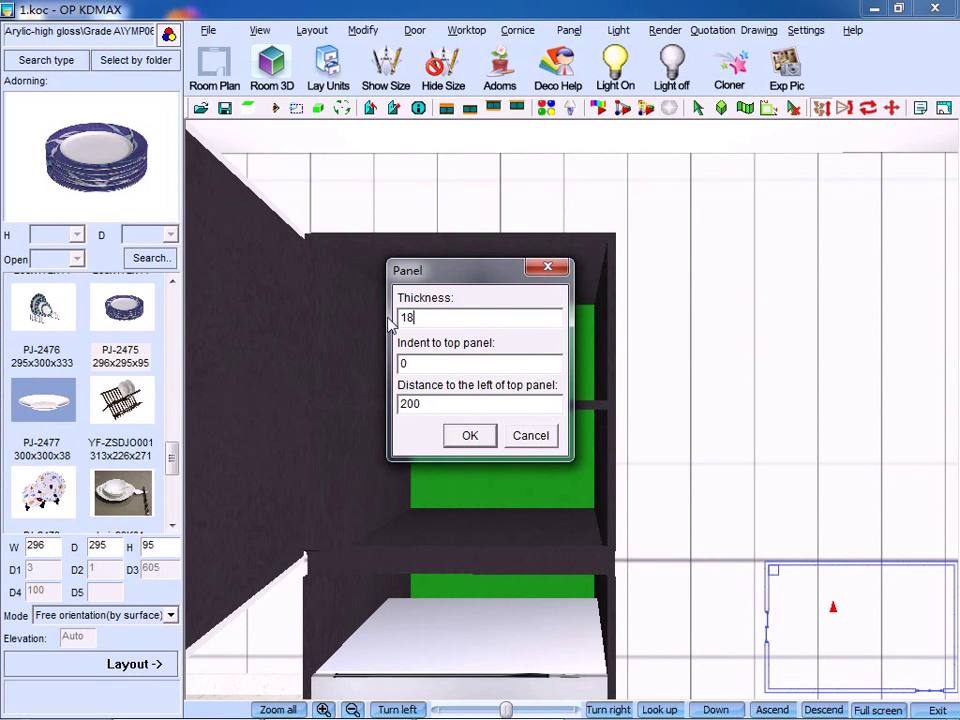
pyautogui.doubleClick(428, 360)
pyautogui.moveTo(401, 364)
pyautogui.mouseDown()
pyautogui.moveTo(419, 364)
pyautogui.moveTo(407, 405)
pyautogui.mouseUp()
pyautogui.click(472, 437)
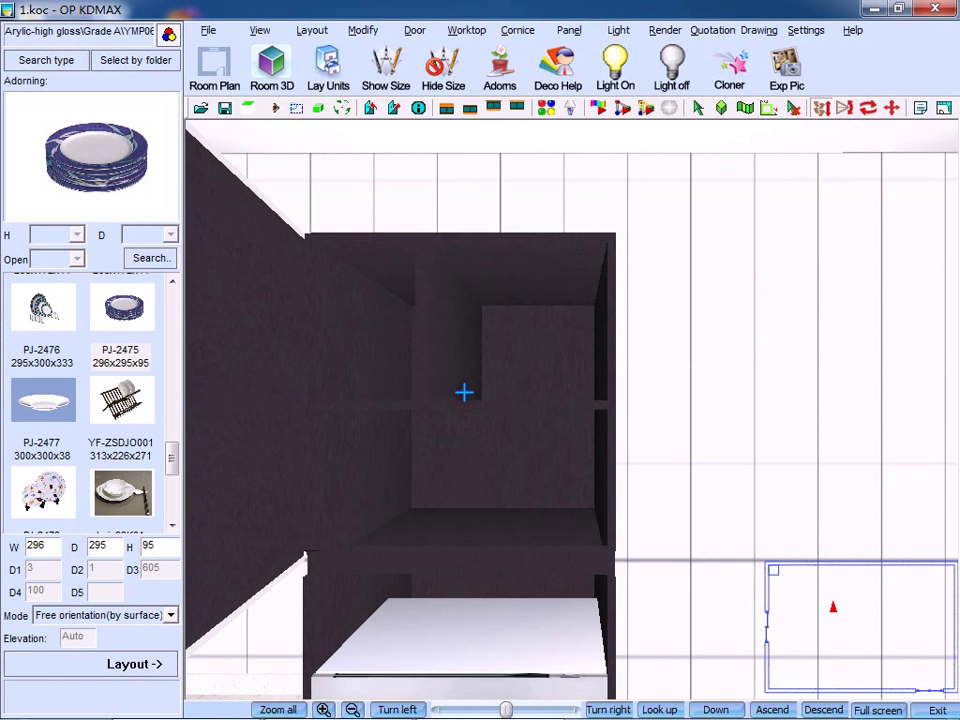
pyautogui.scroll(3, 422, 343)
pyautogui.moveTo(422, 343); pyautogui.dragTo(505, 362)
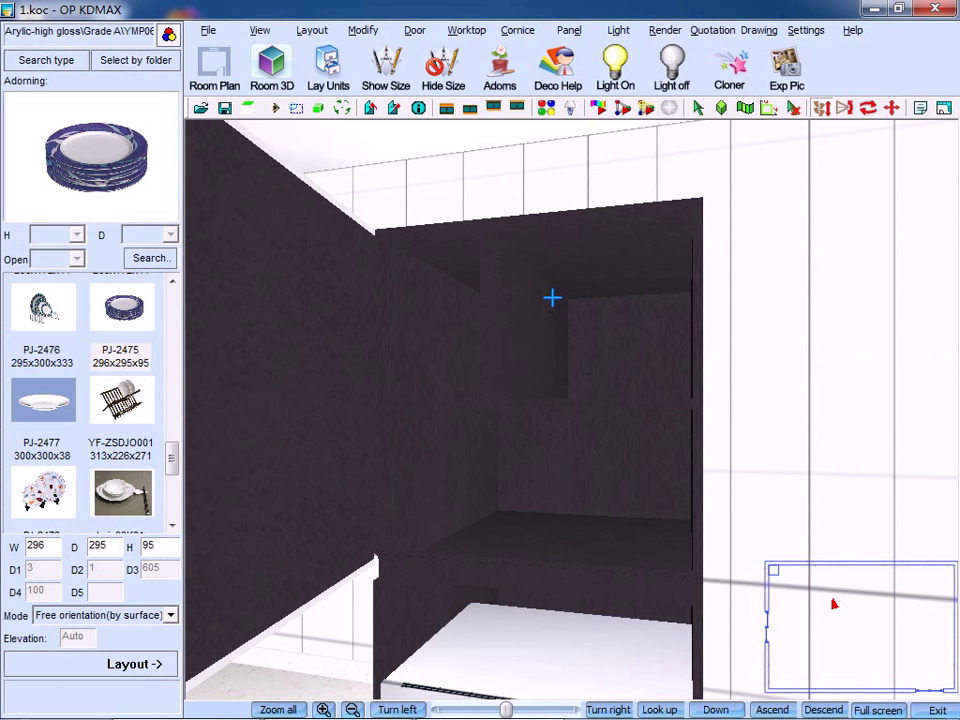
# Array the dividing panel at equal spacing between the left and right side panels.
pyautogui.click(569, 30)
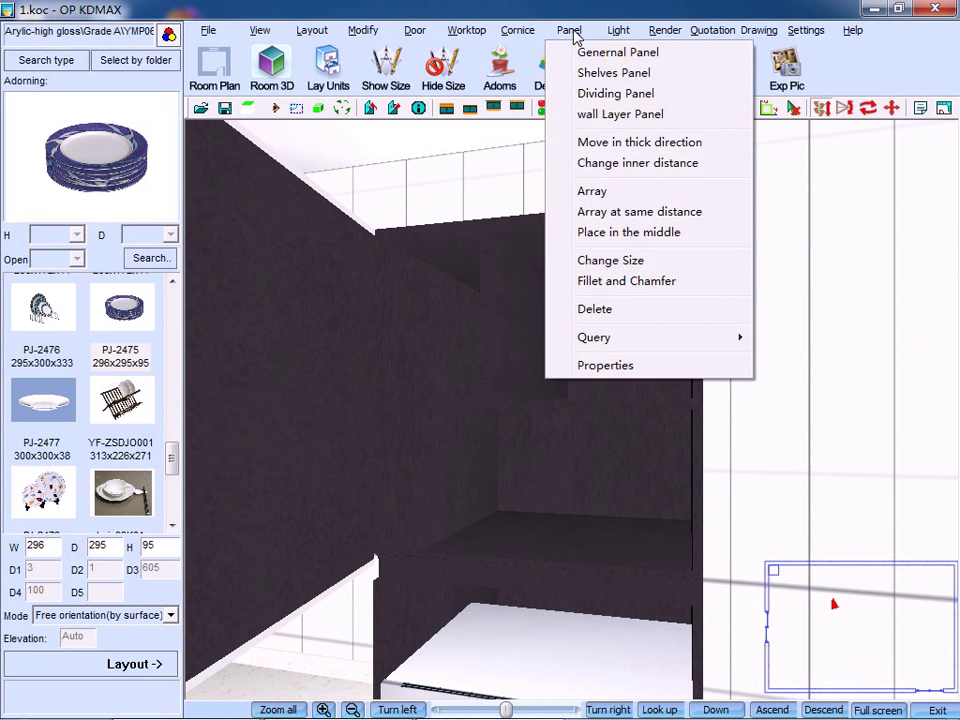
pyautogui.click(617, 212)
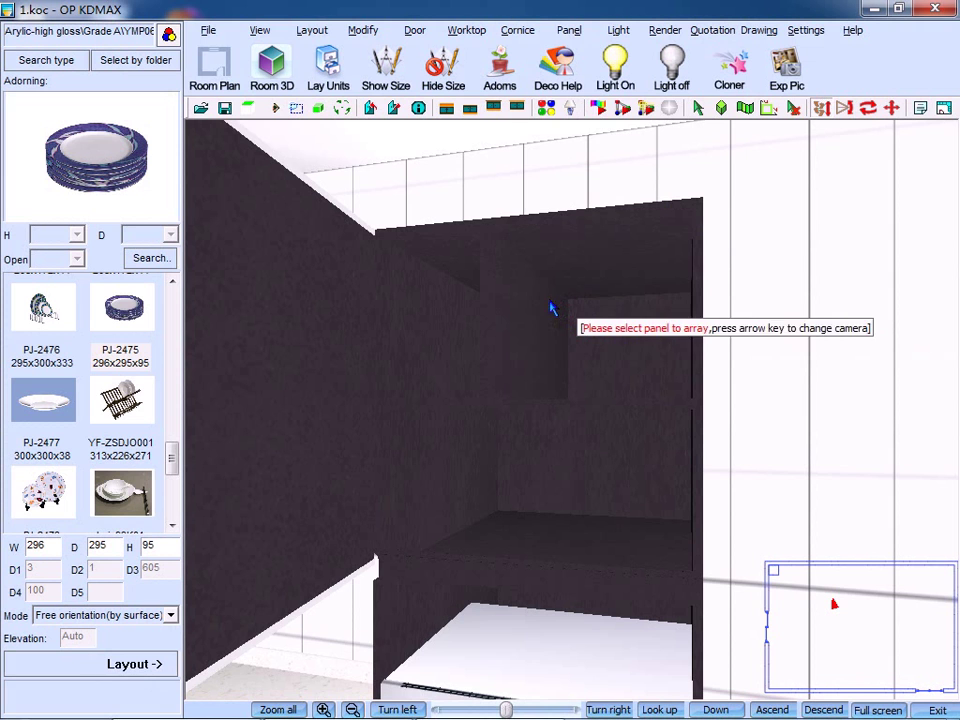
pyautogui.click(532, 313)
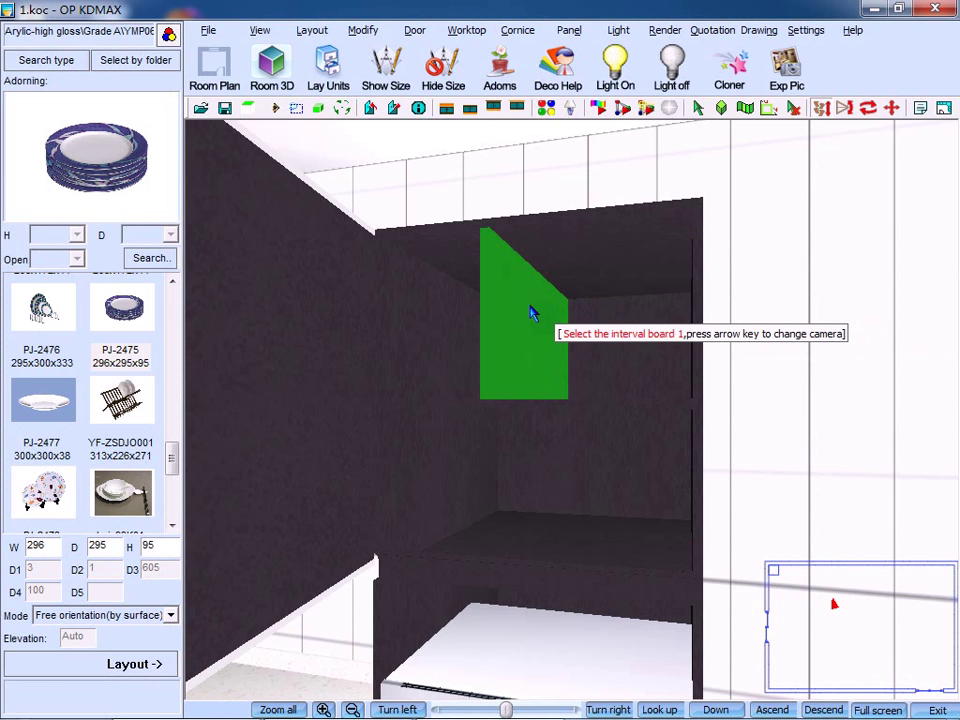
pyautogui.click(439, 326)
pyautogui.click(694, 332)
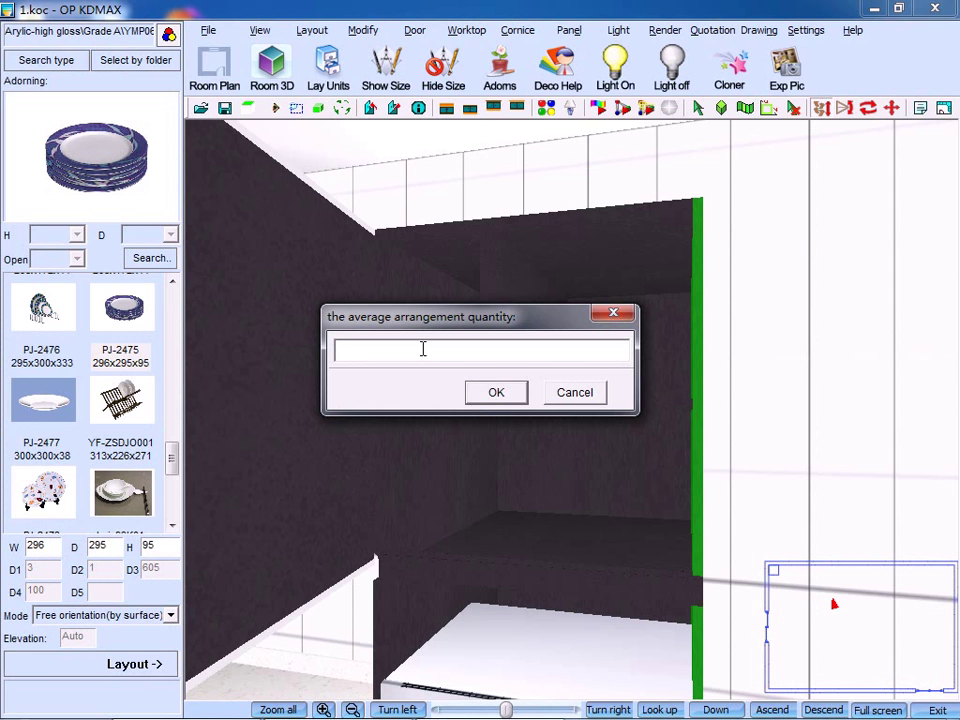
pyautogui.write('2')
pyautogui.click(495, 393)
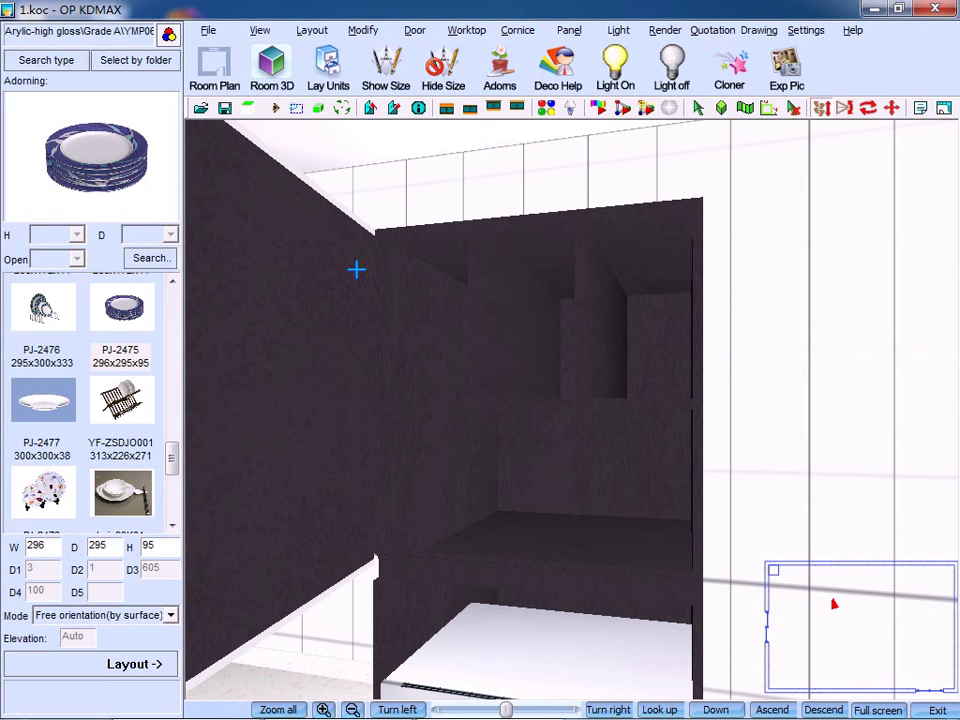
# Move the dividing panel 50 along its thickness to y = -50.
pyautogui.click(569, 30)
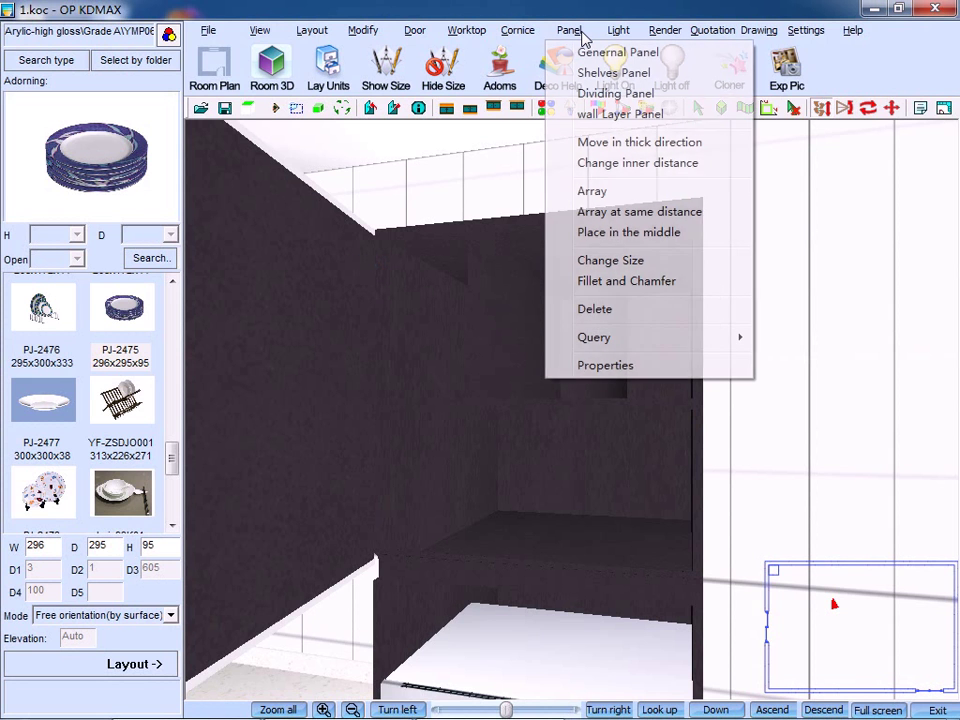
pyautogui.click(625, 146)
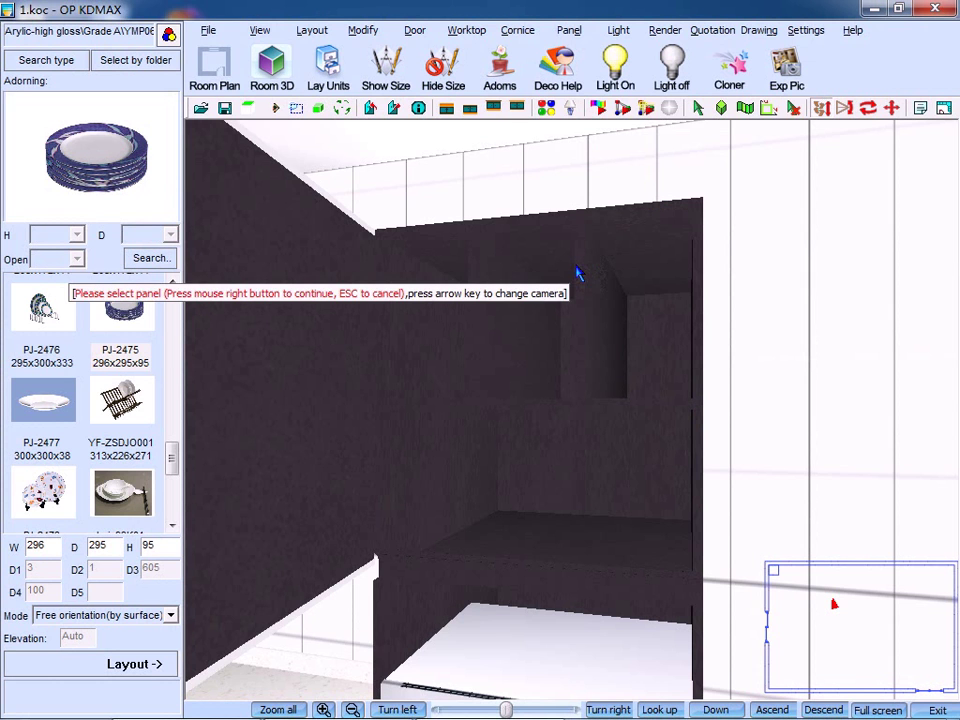
pyautogui.rightClick(528, 314)
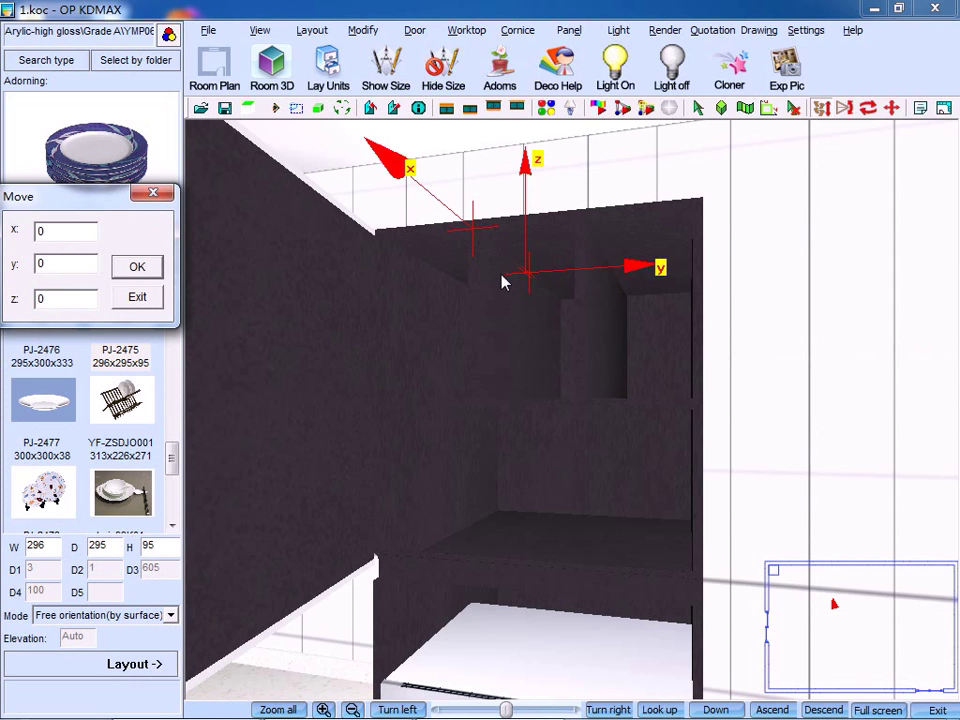
pyautogui.moveTo(40, 263); pyautogui.dragTo(15, 264)
pyautogui.write('0')
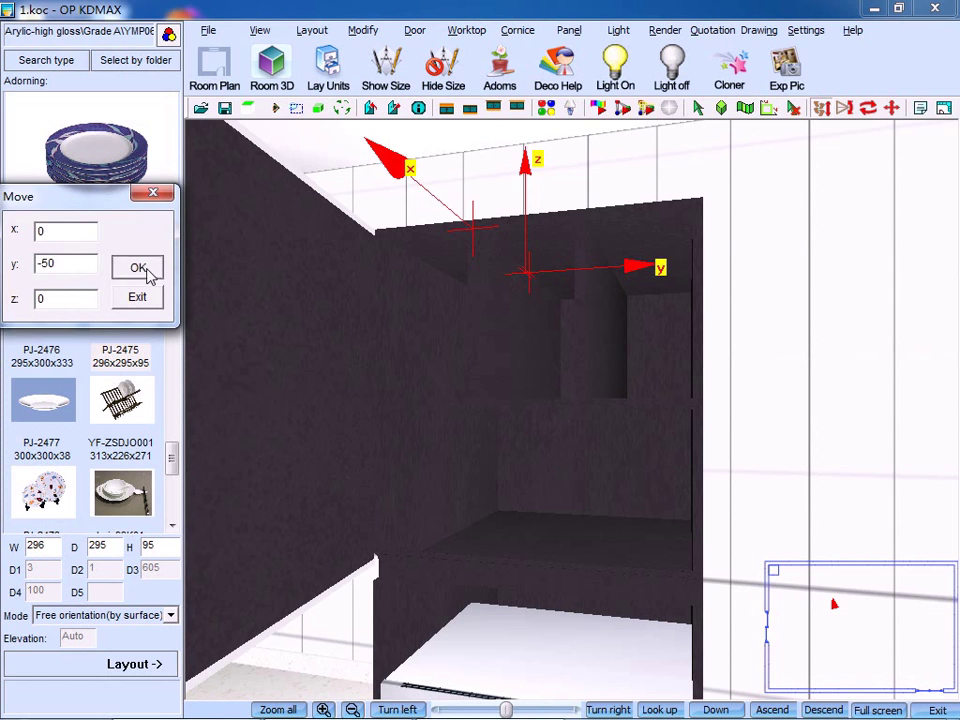
pyautogui.click(137, 266)
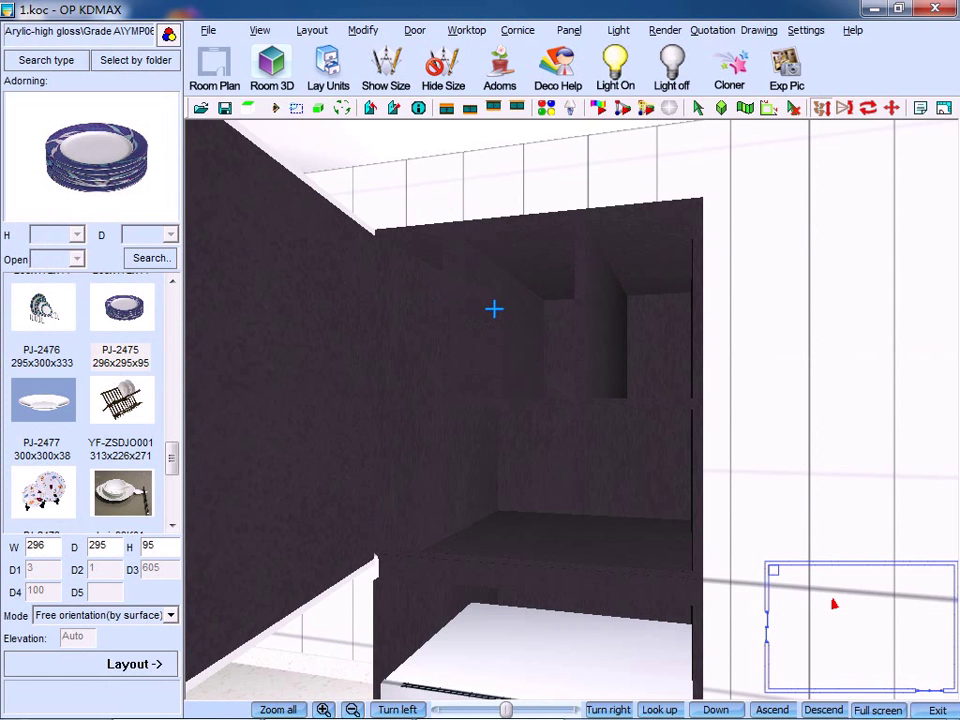
# Set the upright panel's inner distance measured from the cabinet's right side panel.
pyautogui.click(569, 30)
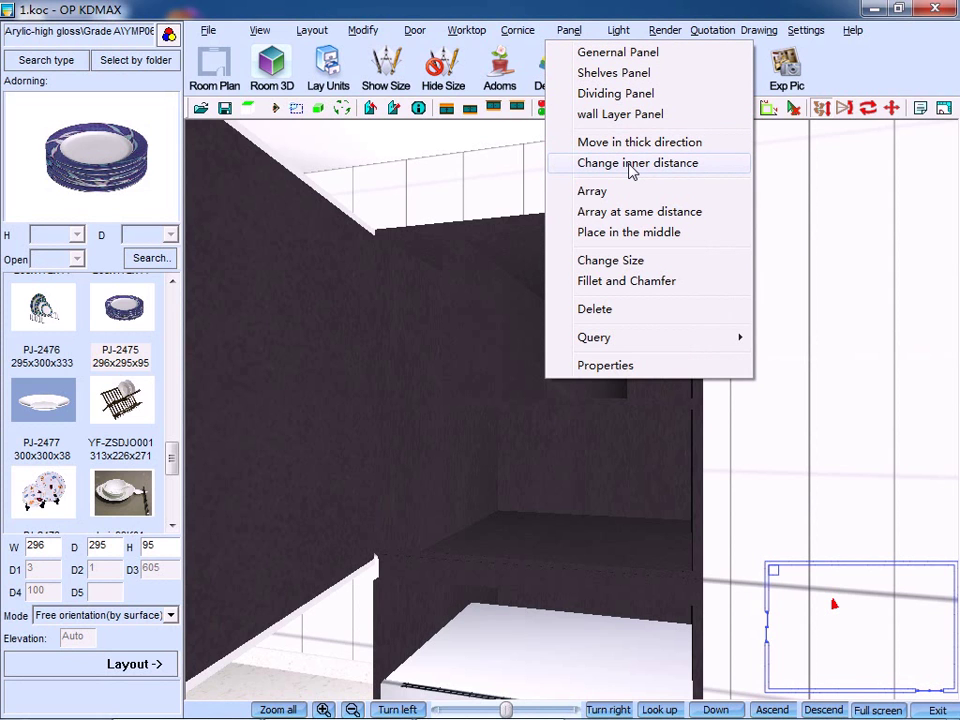
pyautogui.click(510, 388)
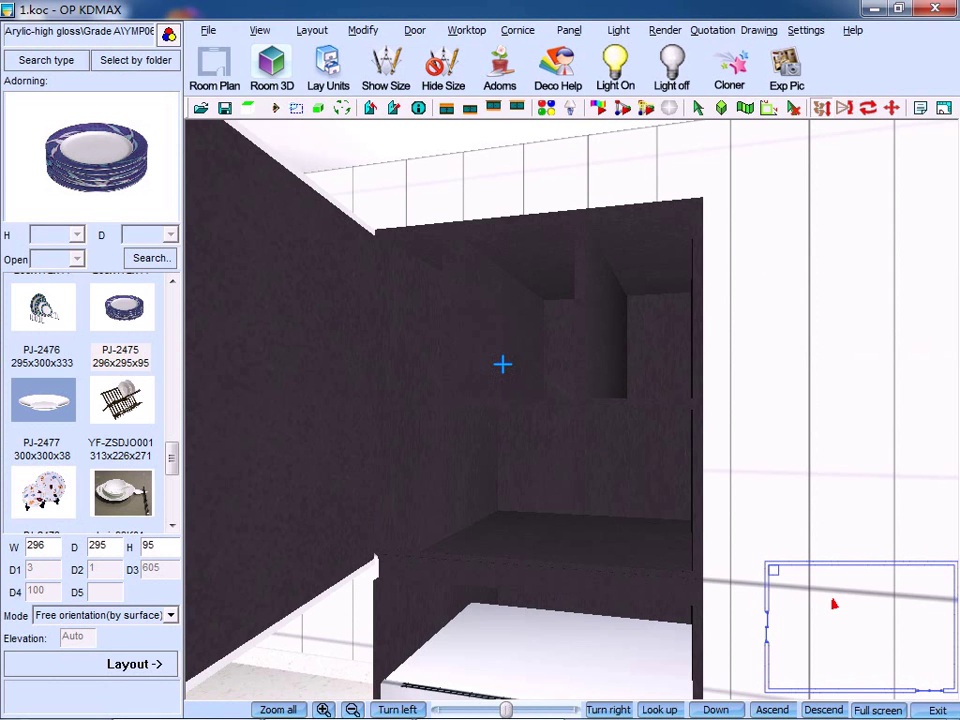
pyautogui.click(570, 31)
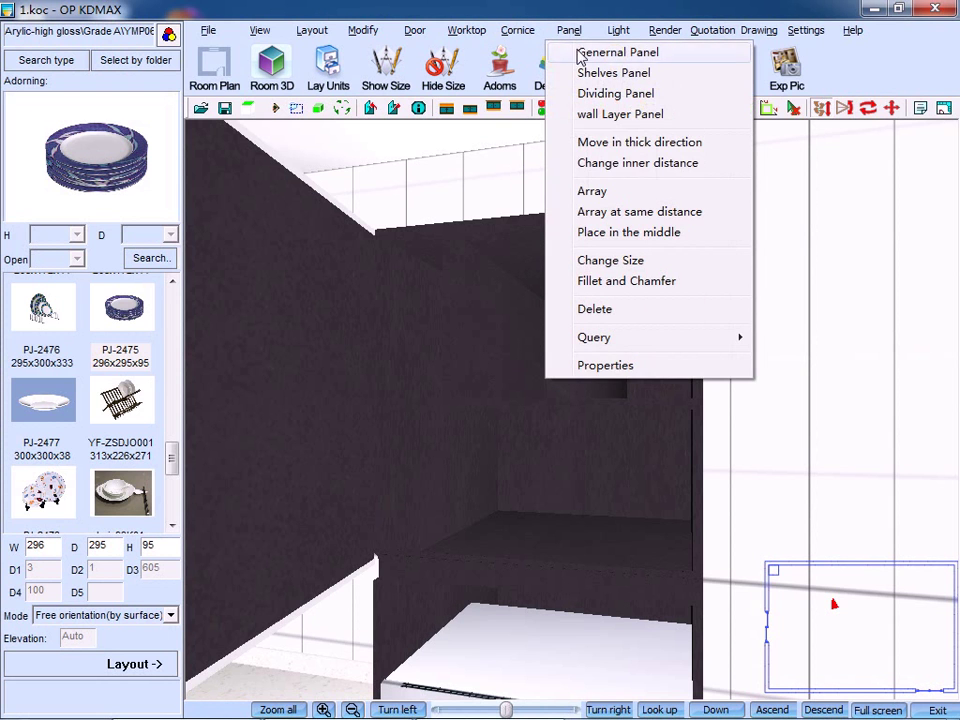
pyautogui.click(622, 165)
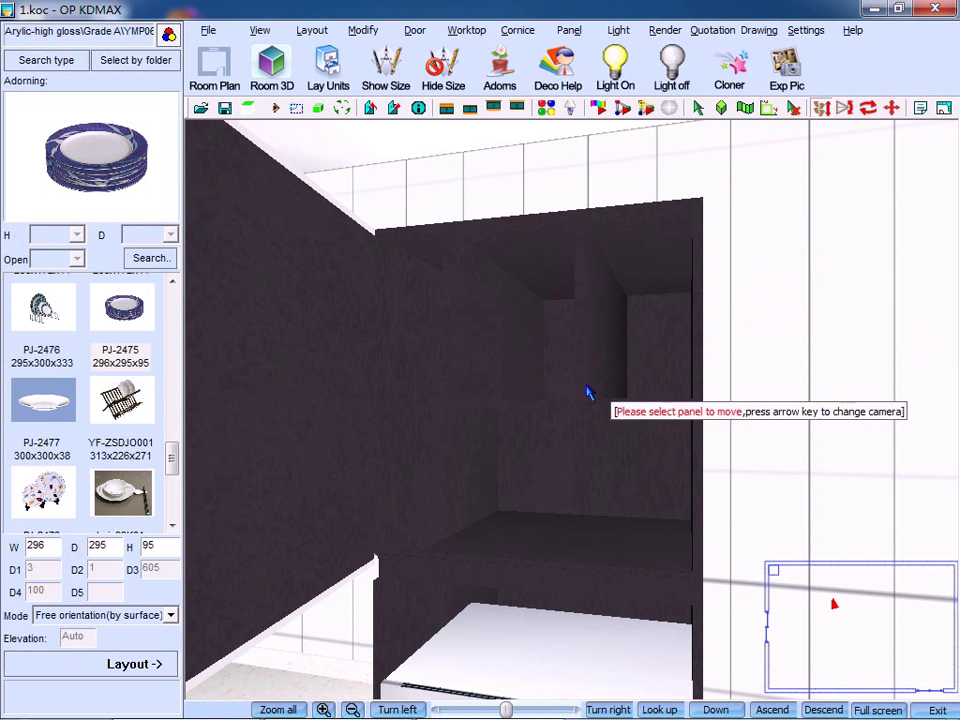
pyautogui.click(604, 317)
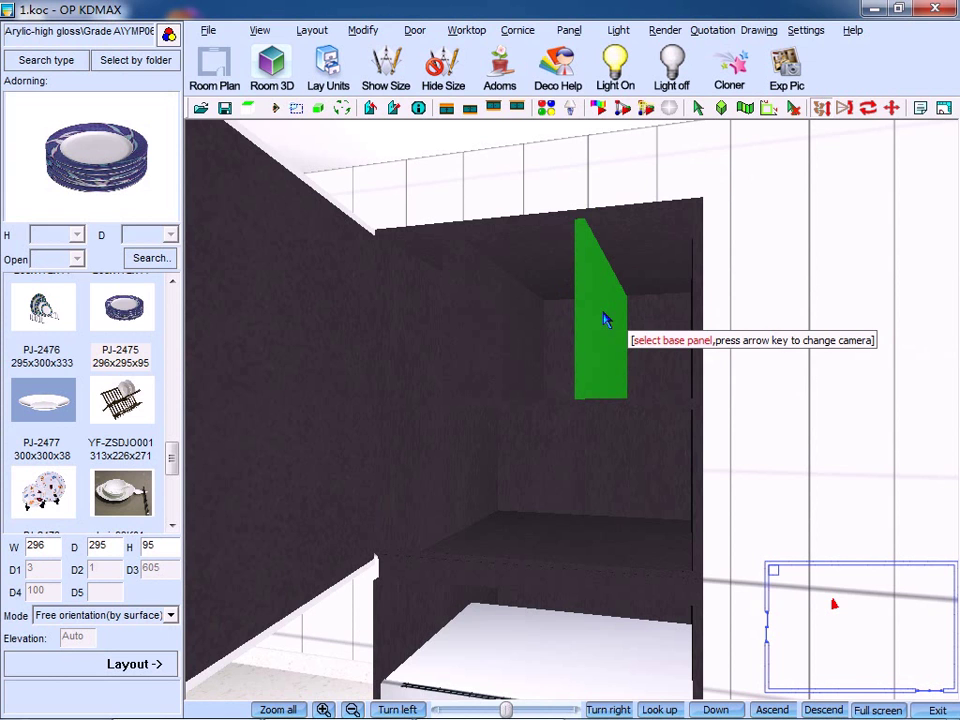
pyautogui.click(493, 336)
pyautogui.write('300')
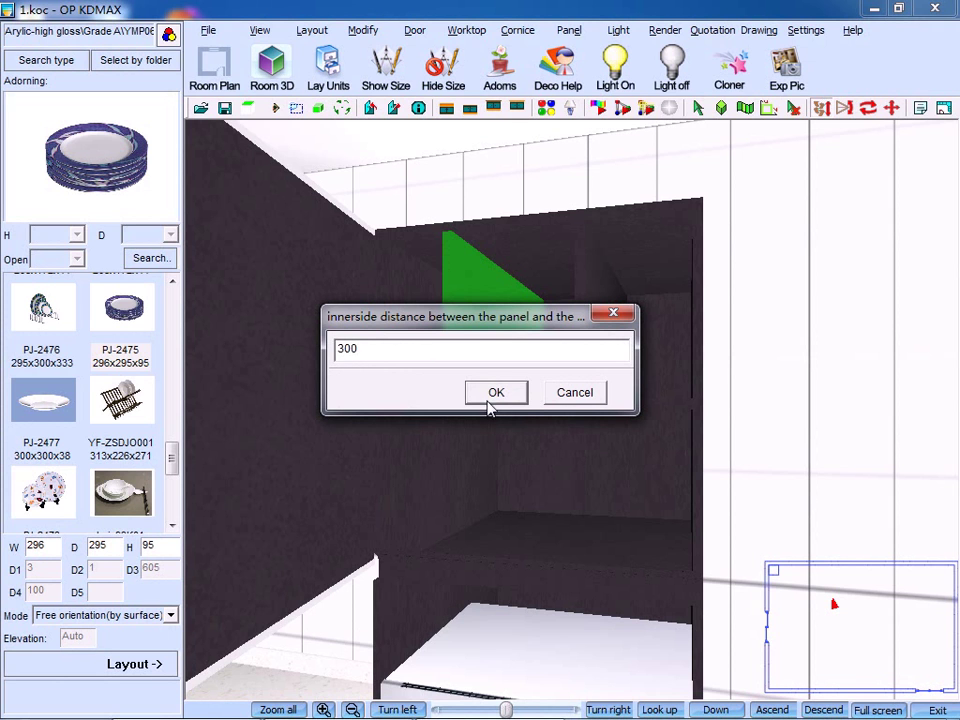
pyautogui.click(493, 396)
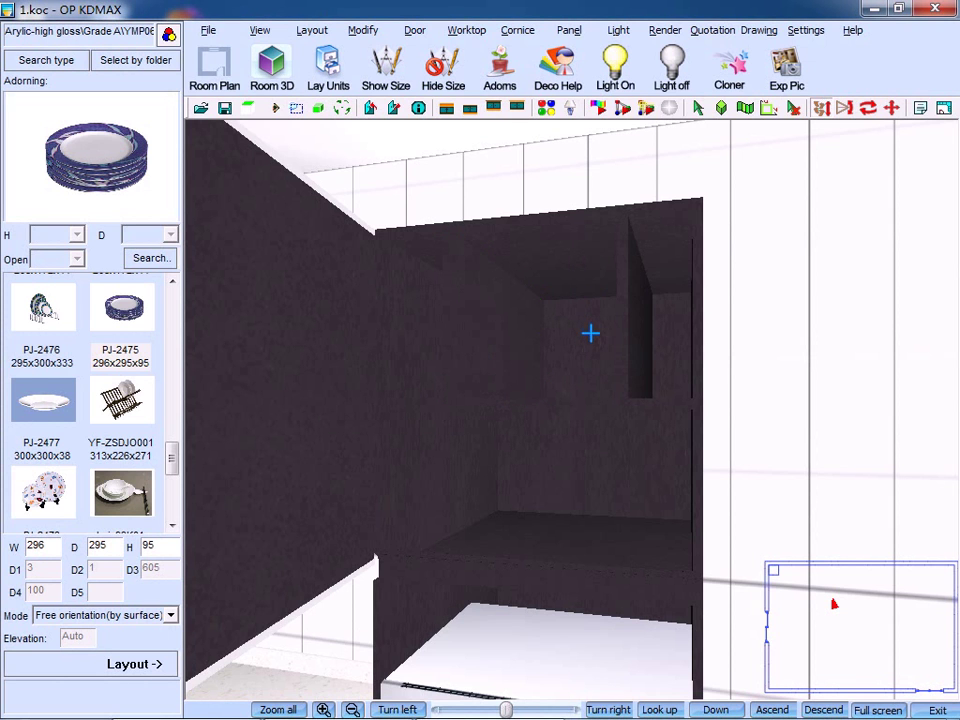
pyautogui.click(569, 31)
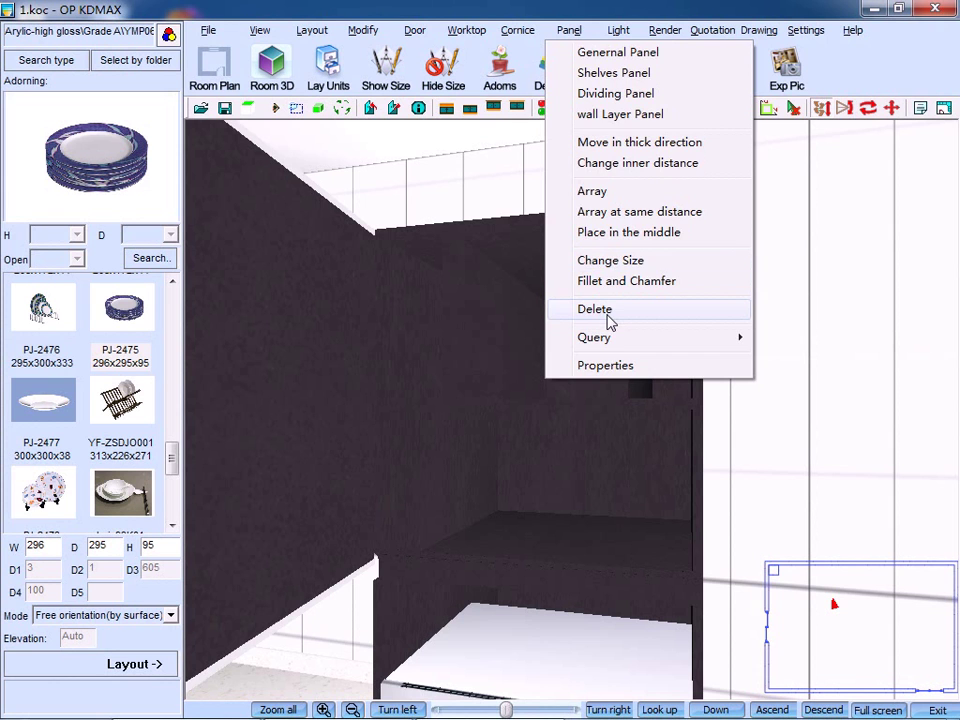
# Delete one panel from the tall cabinet's interior.
pyautogui.click(609, 310)
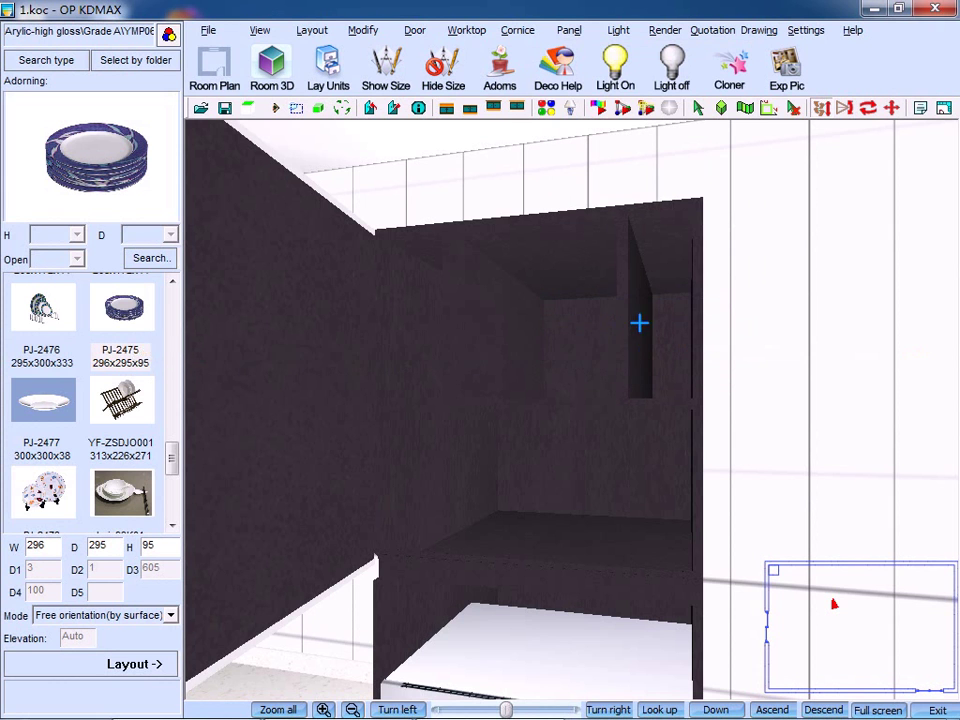
pyautogui.click(639, 321)
pyautogui.rightClick(639, 321)
pyautogui.click(470, 438)
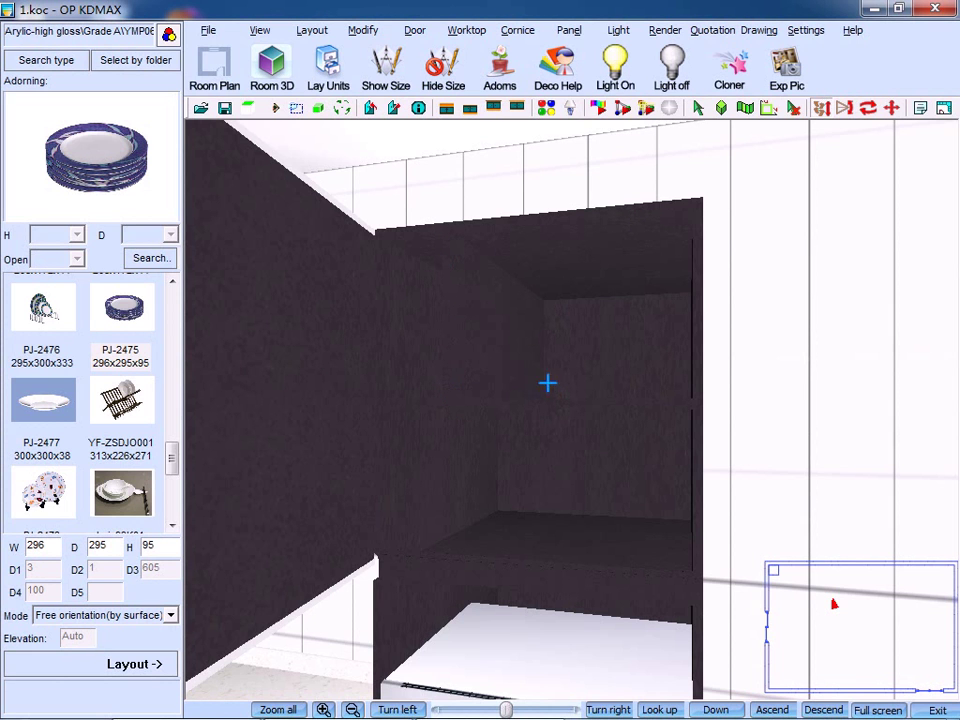
# Centre the upper upright divider between the cabinet's left and right side panels.
pyautogui.click(582, 34)
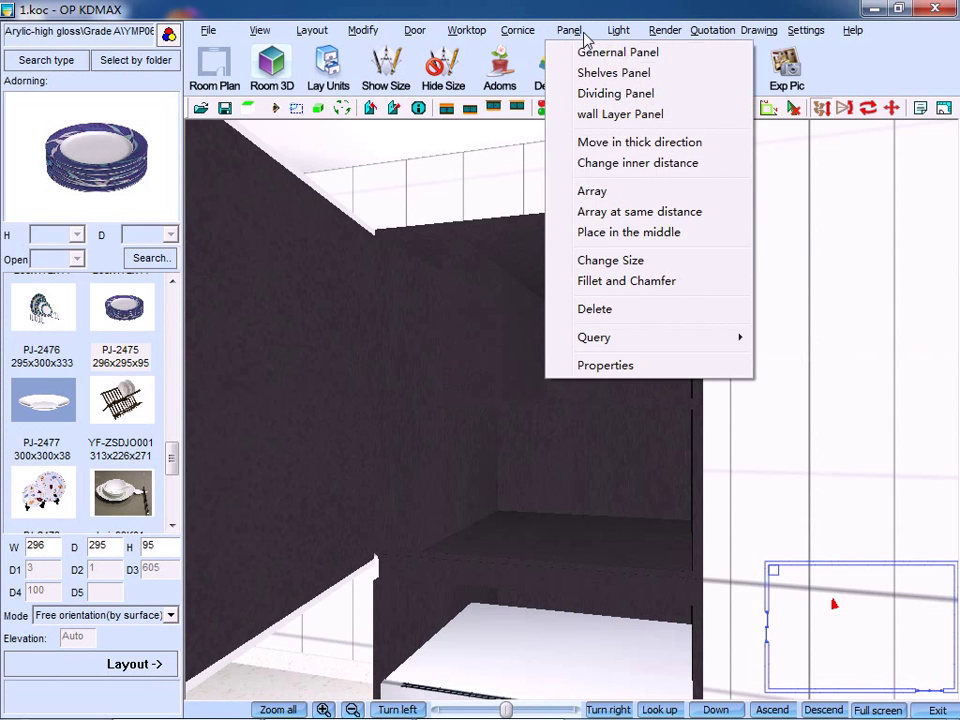
pyautogui.click(619, 233)
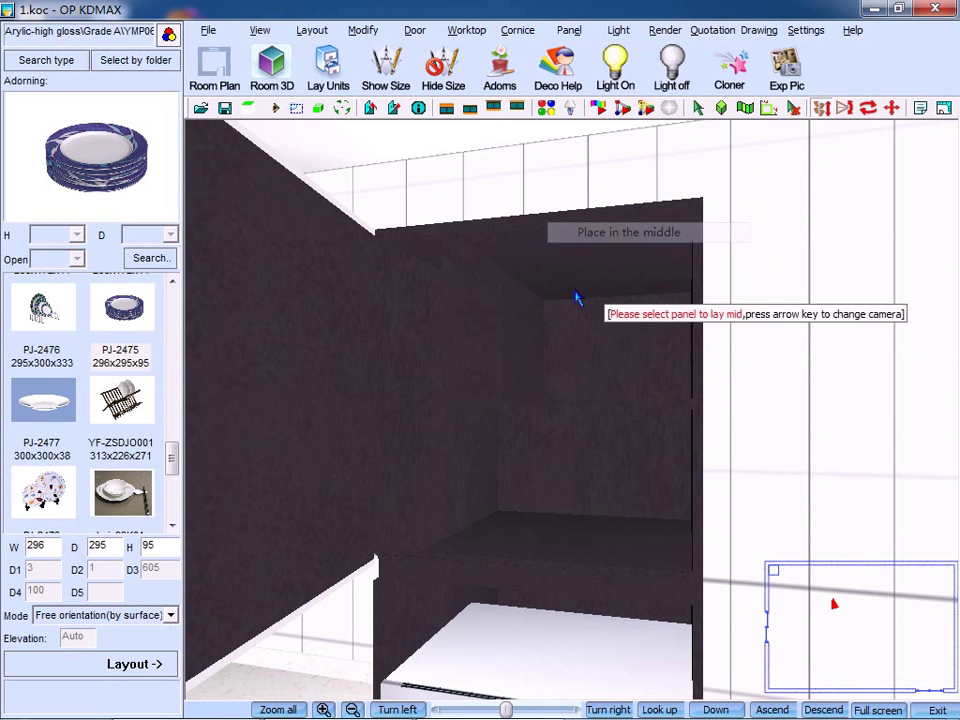
pyautogui.click(493, 332)
pyautogui.click(413, 294)
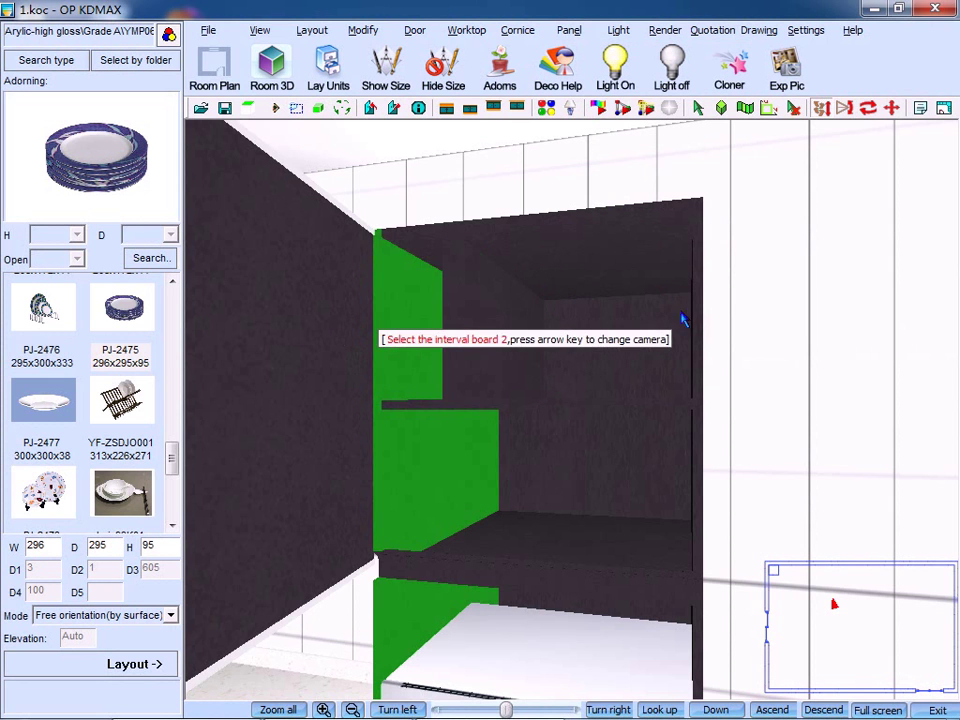
pyautogui.click(693, 313)
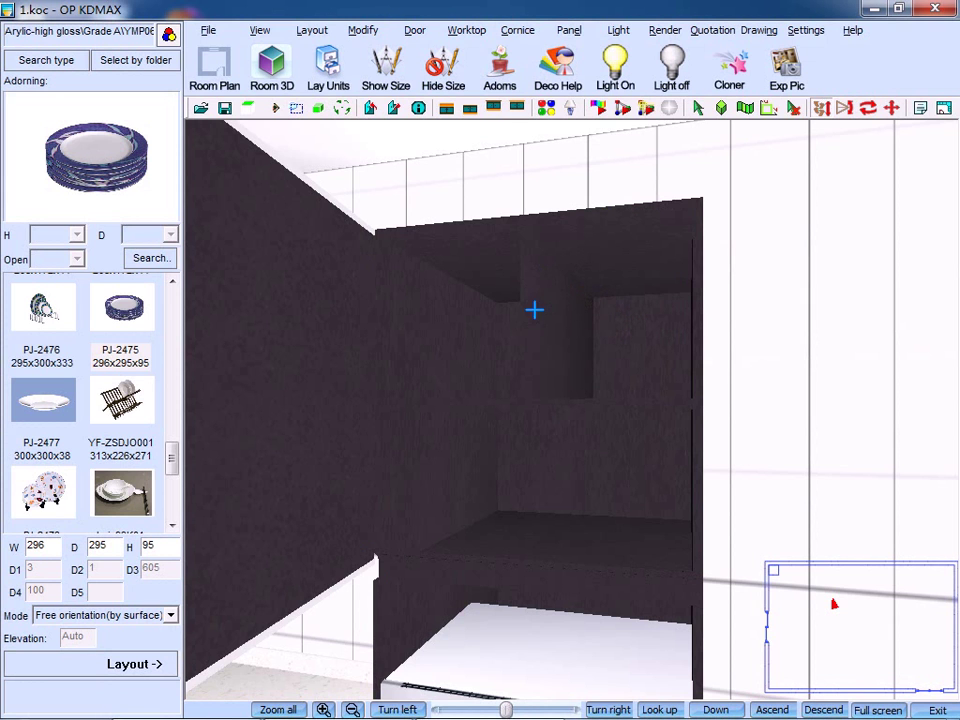
# Select the upper upright divider for corner shaping, picking its side3 and side4 edges.
pyautogui.click(569, 30)
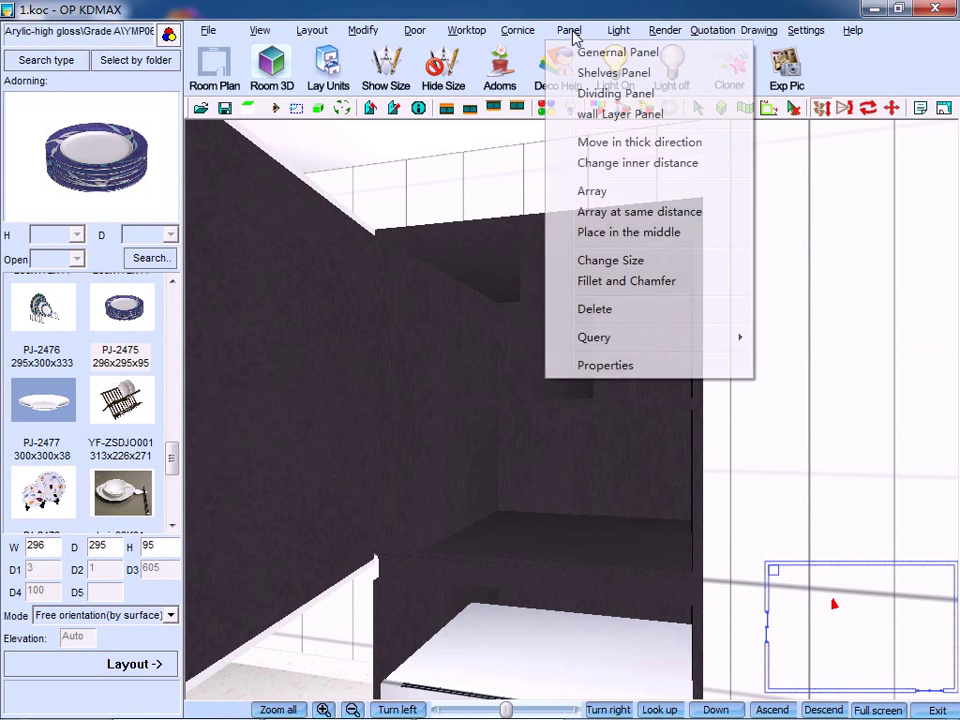
pyautogui.click(632, 285)
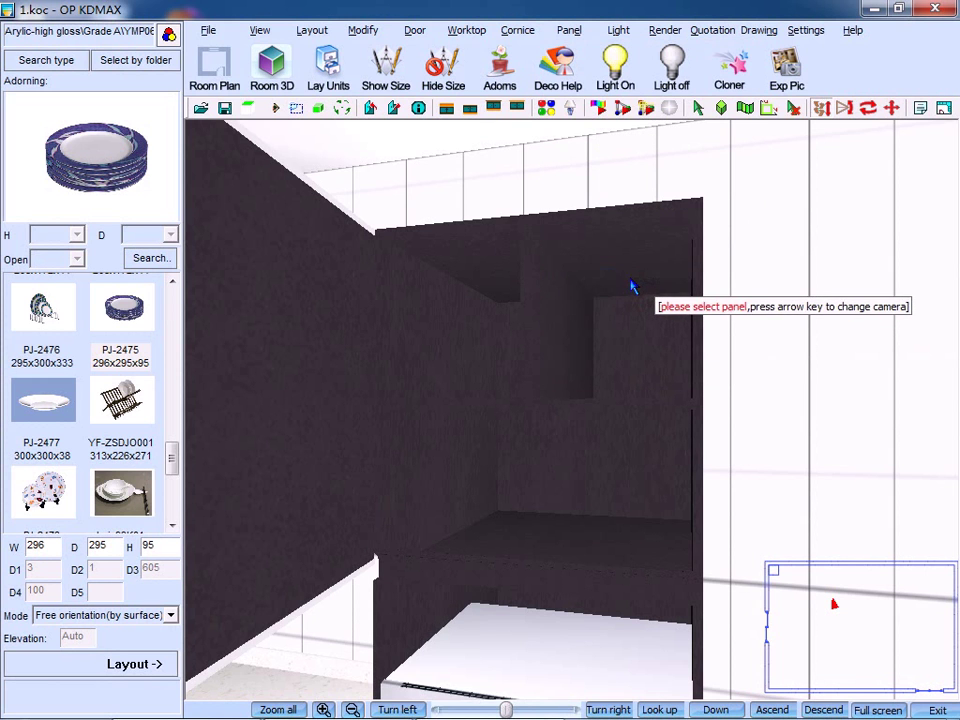
pyautogui.click(560, 290)
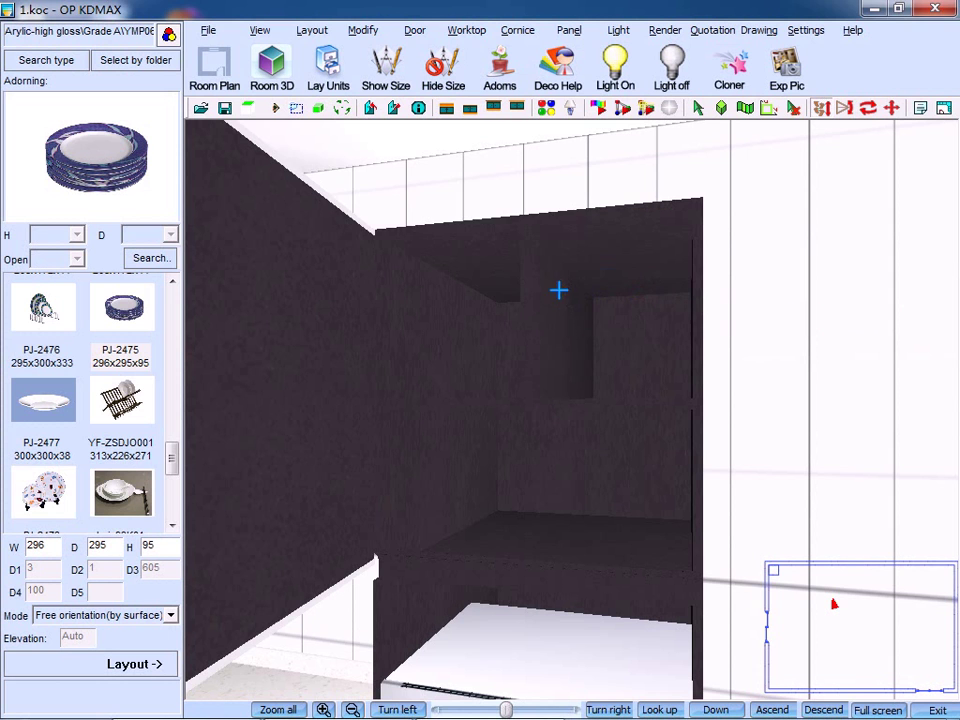
pyautogui.moveTo(508, 193); pyautogui.dragTo(293, 175)
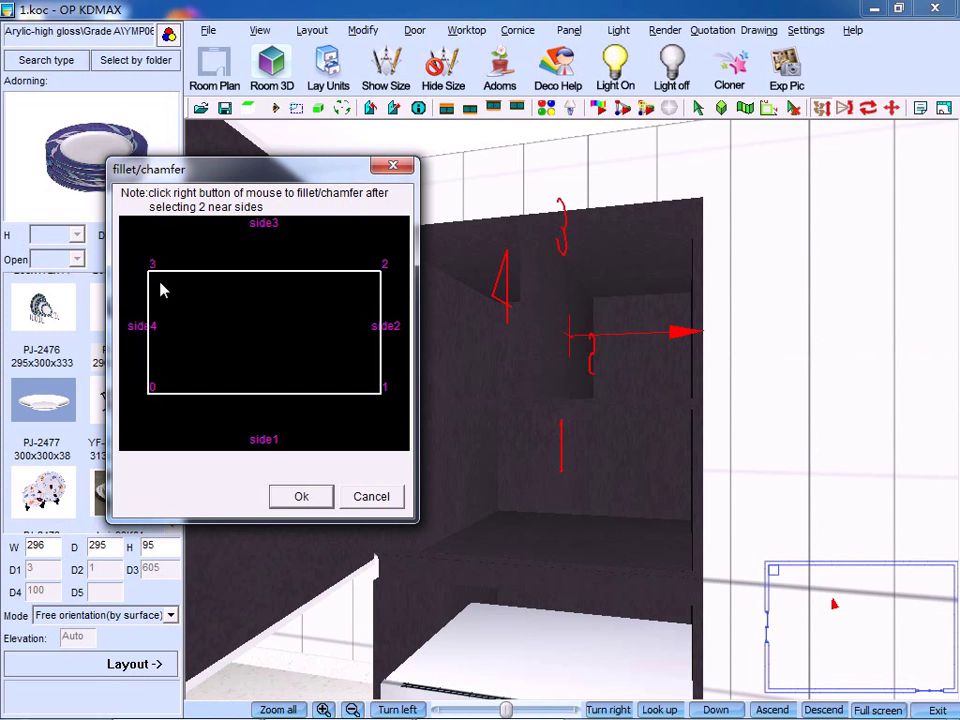
pyautogui.click(204, 271)
pyautogui.click(149, 301)
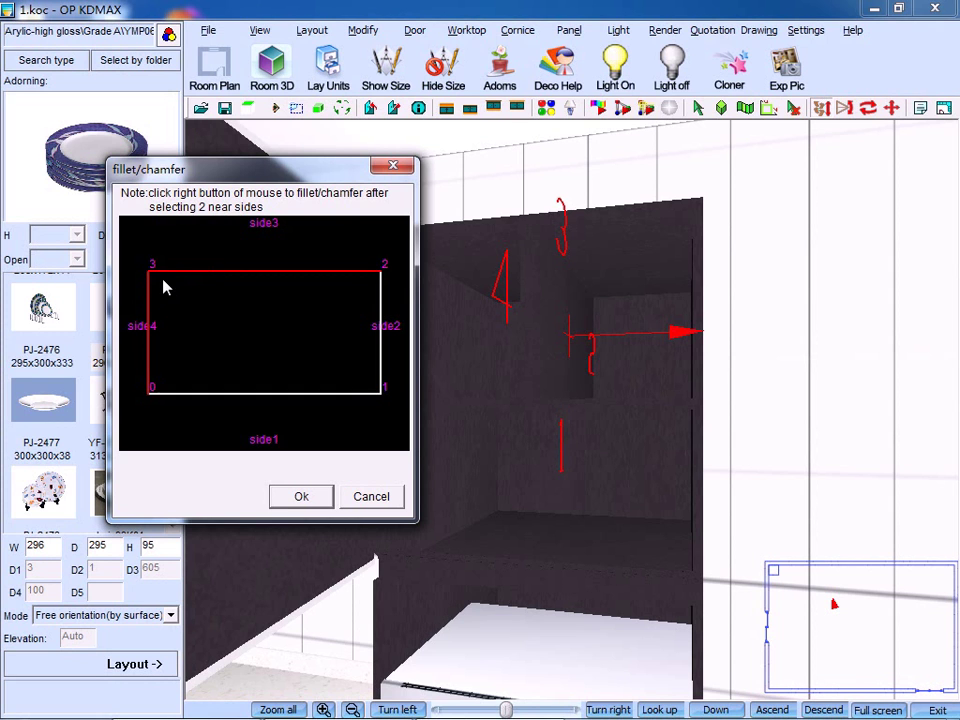
# Fillet the corner between side3 and side4 with radius 150, abandoning a trial chamfer.
pyautogui.rightClick(165, 286)
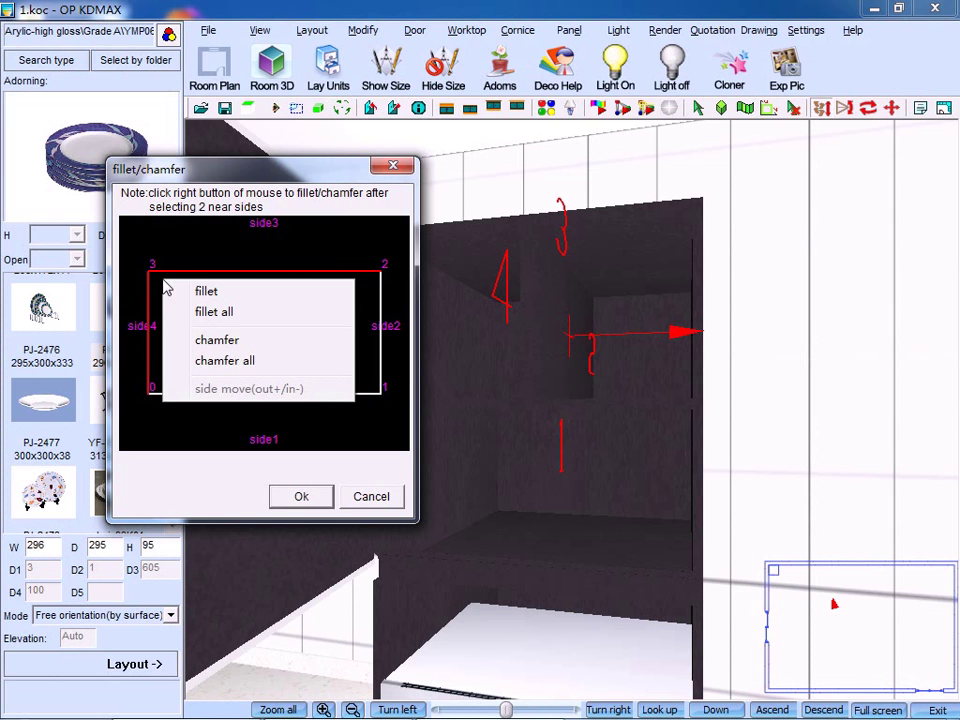
pyautogui.click(205, 345)
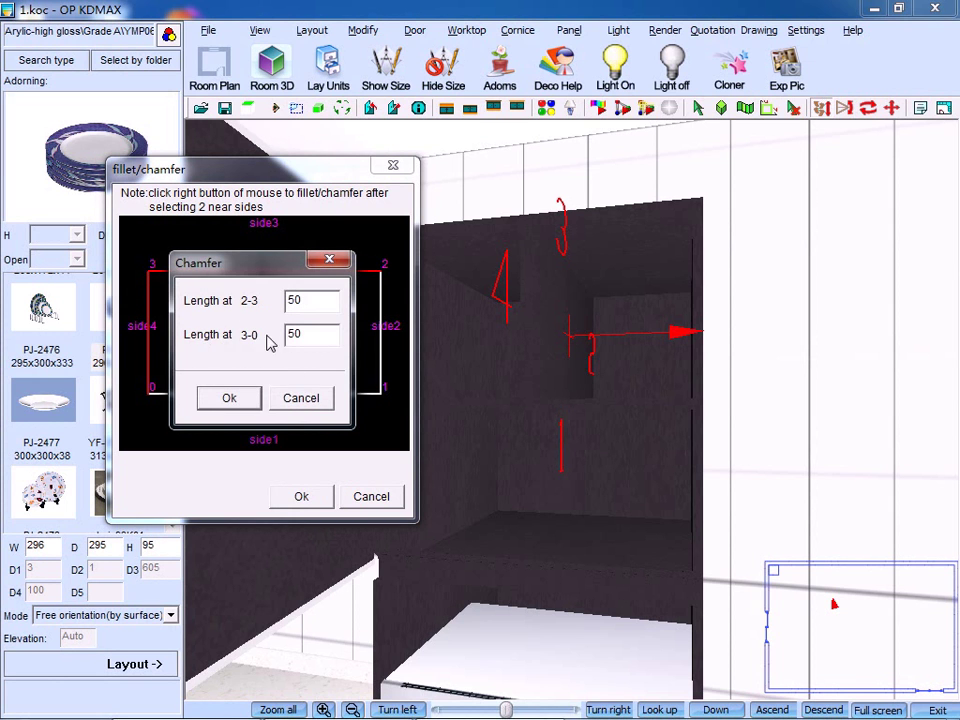
pyautogui.click(301, 398)
pyautogui.rightClick(170, 281)
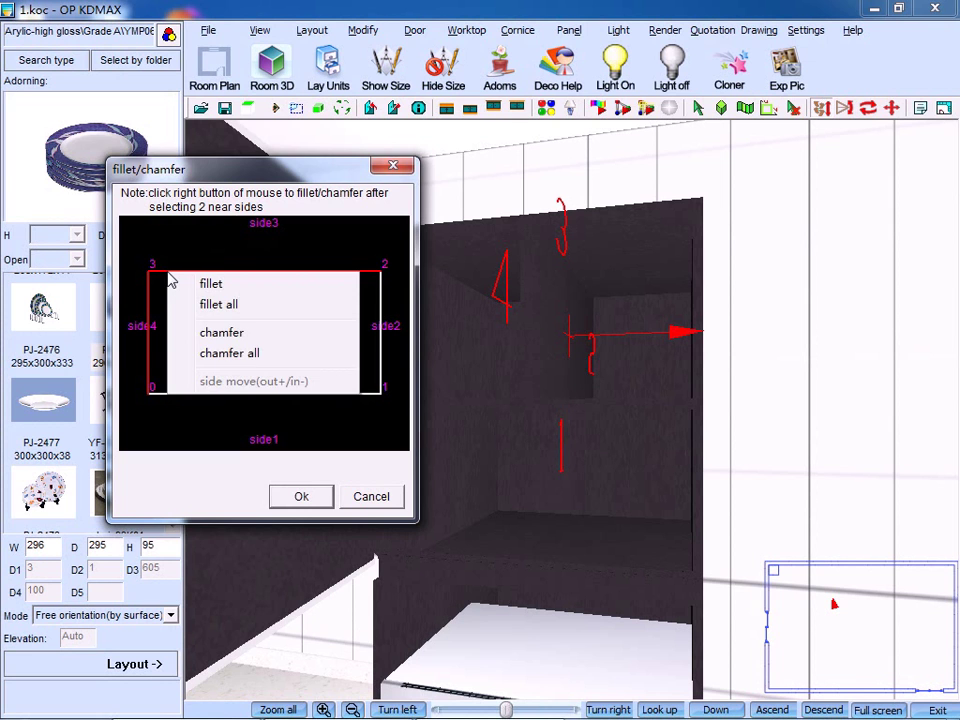
pyautogui.click(238, 287)
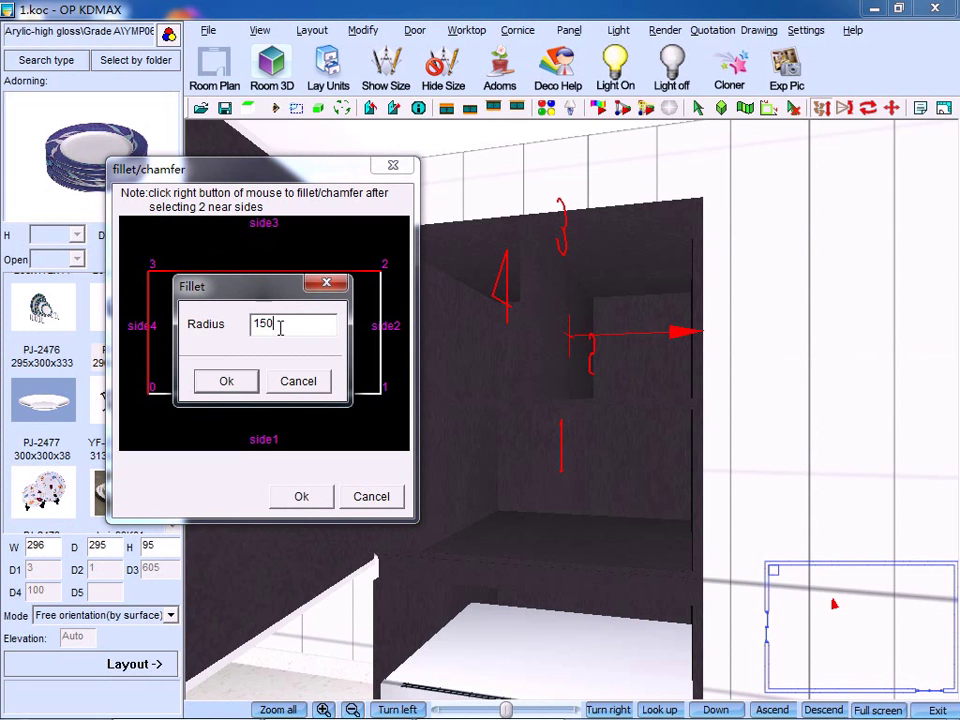
pyautogui.click(243, 382)
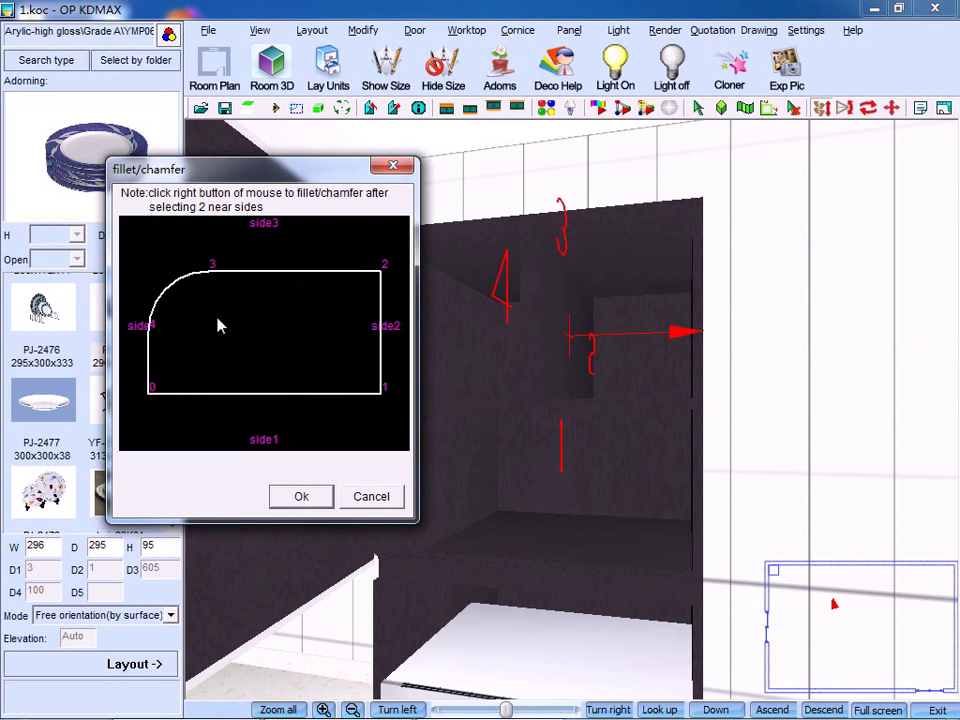
pyautogui.click(303, 497)
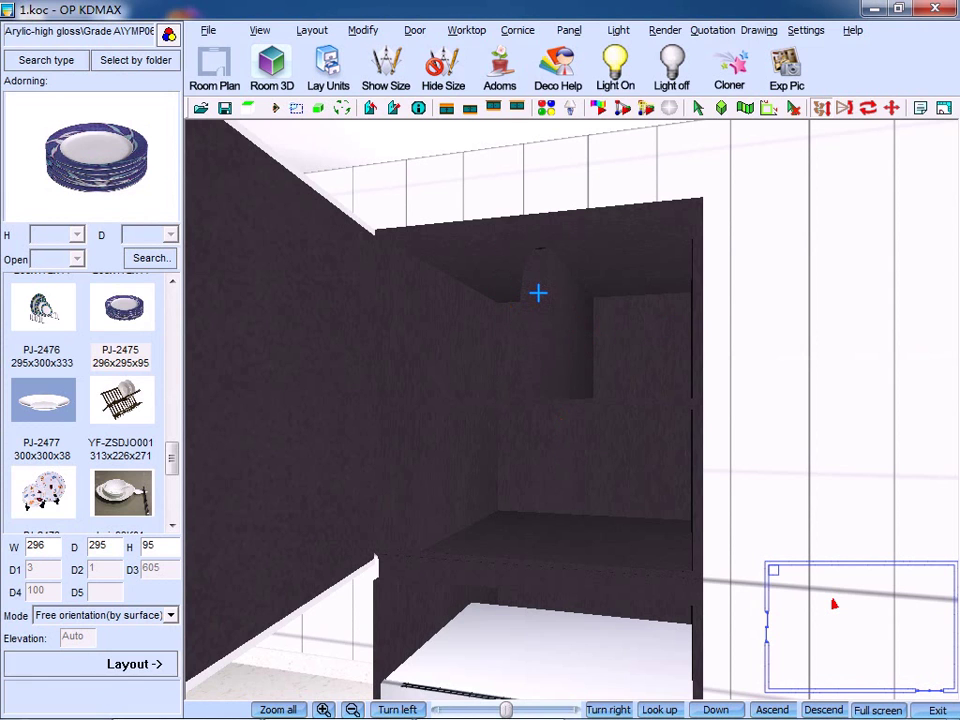